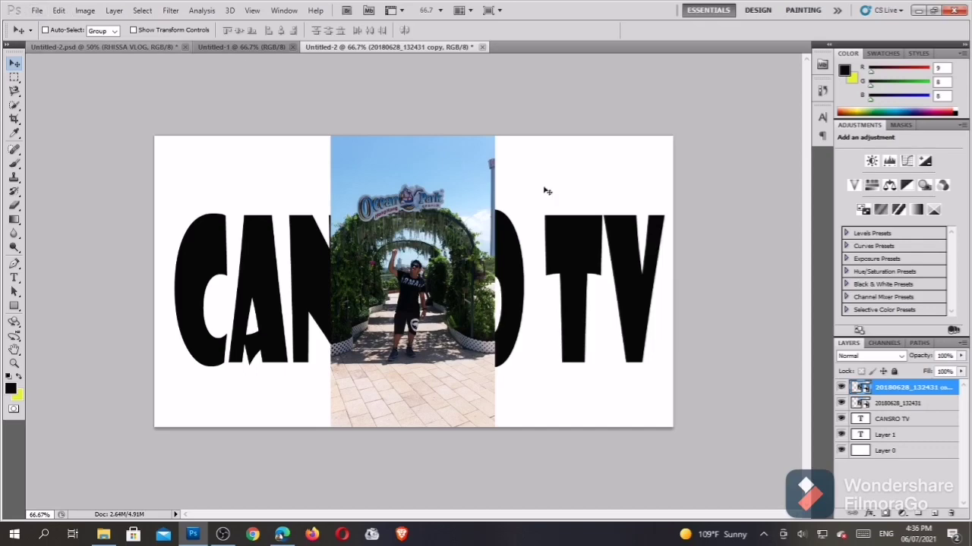
Step: Undo the duplicate photo layer, clip the photo into the CANSRO TV text, and slide it over CAN
left_click(60, 11)
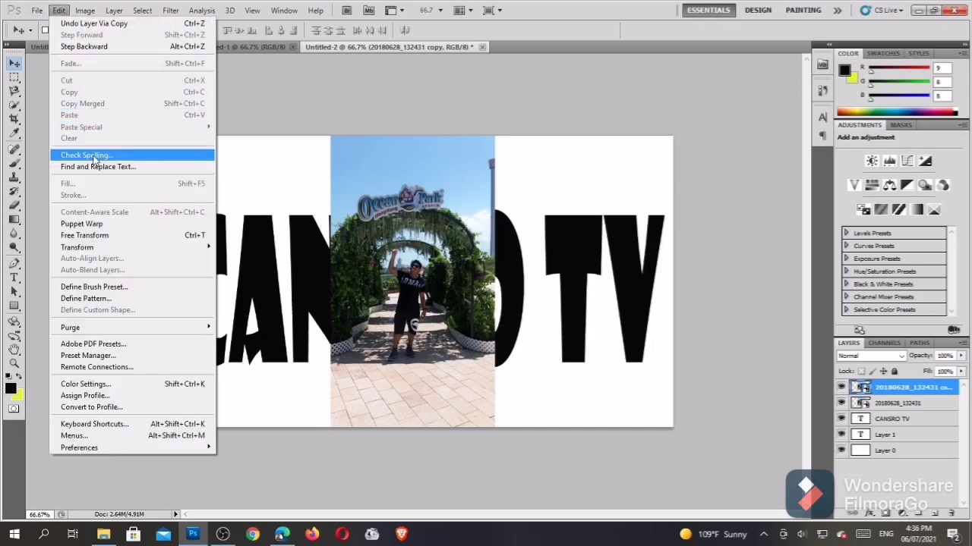
left_click(85, 47)
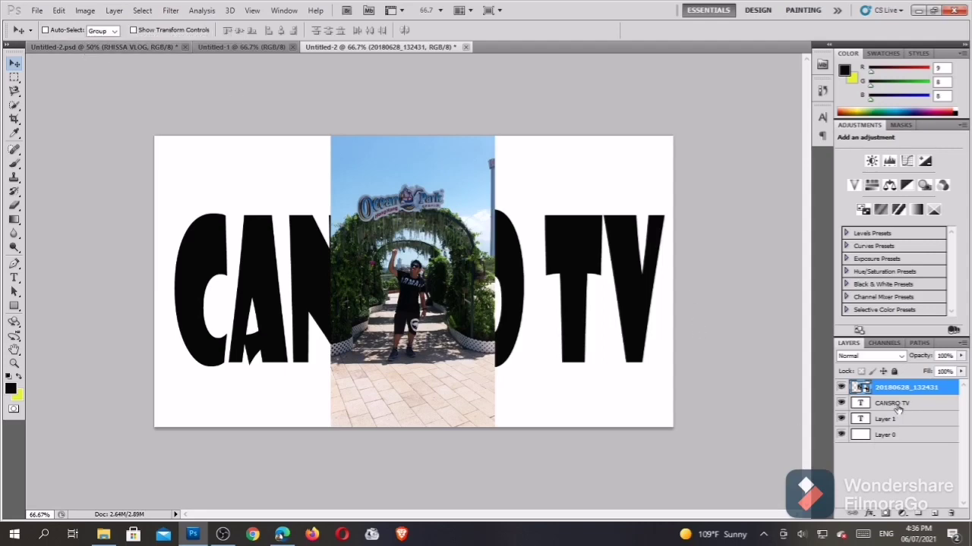
key("ctrl+alt+g")
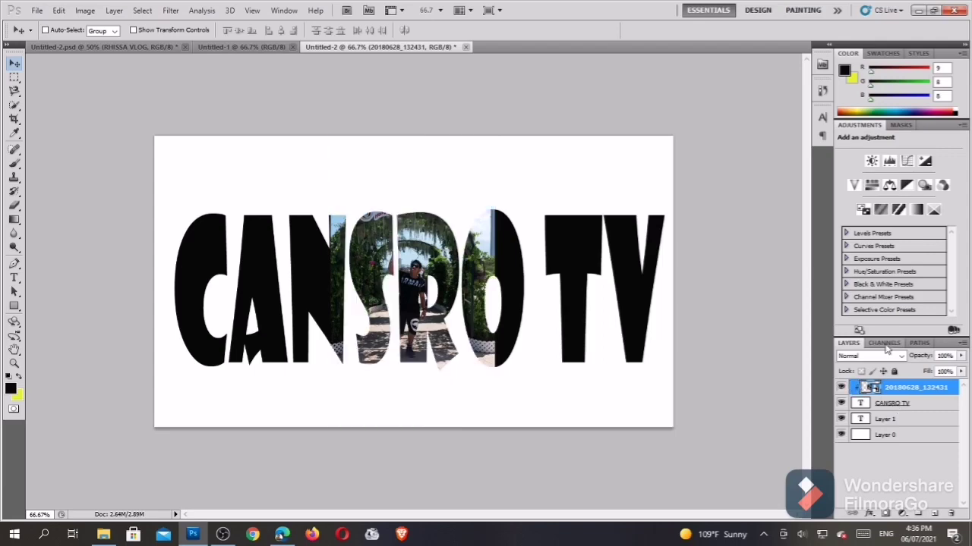
mouse_move(416, 321)
left_mouse_down()
mouse_move(258, 319)
mouse_move(250, 347)
left_mouse_up()
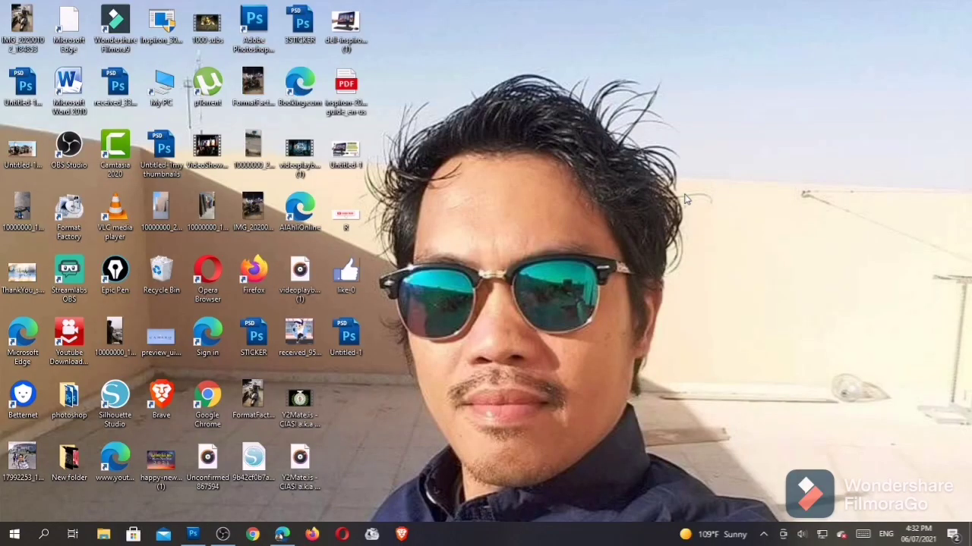
right_click(685, 195)
left_click(624, 231)
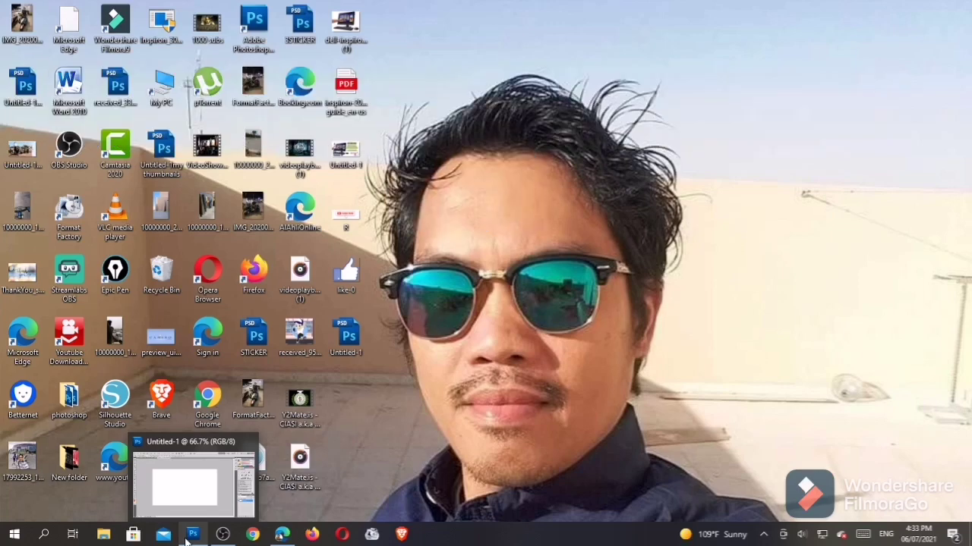
Step: Create a new white 1280 × 720 px document at 72 pixels/inch (Untitled-2)
left_click(186, 538)
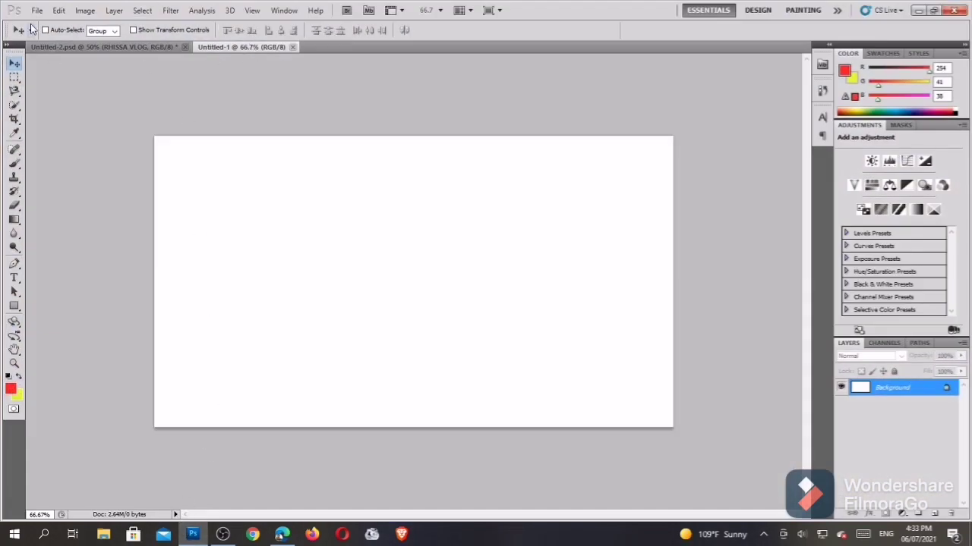
left_click(39, 12)
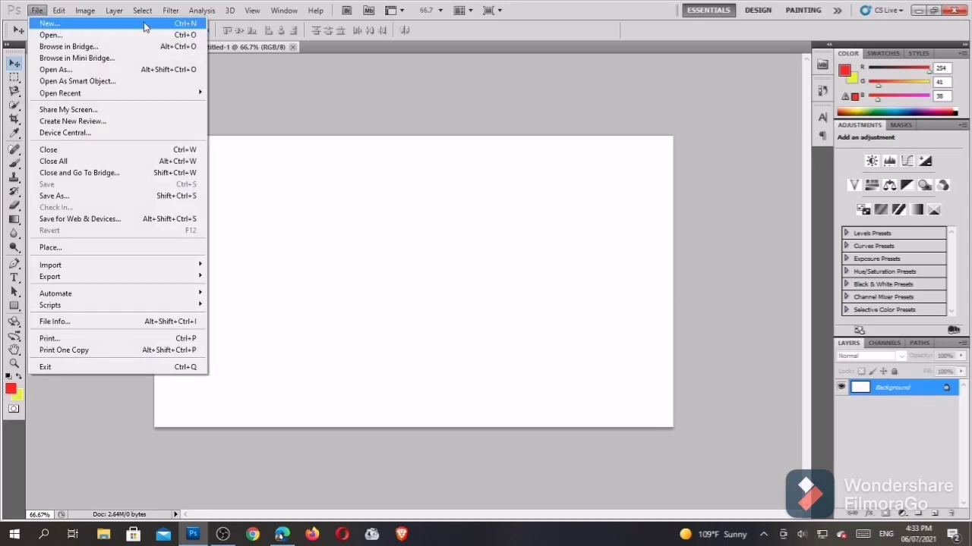
left_click(119, 28)
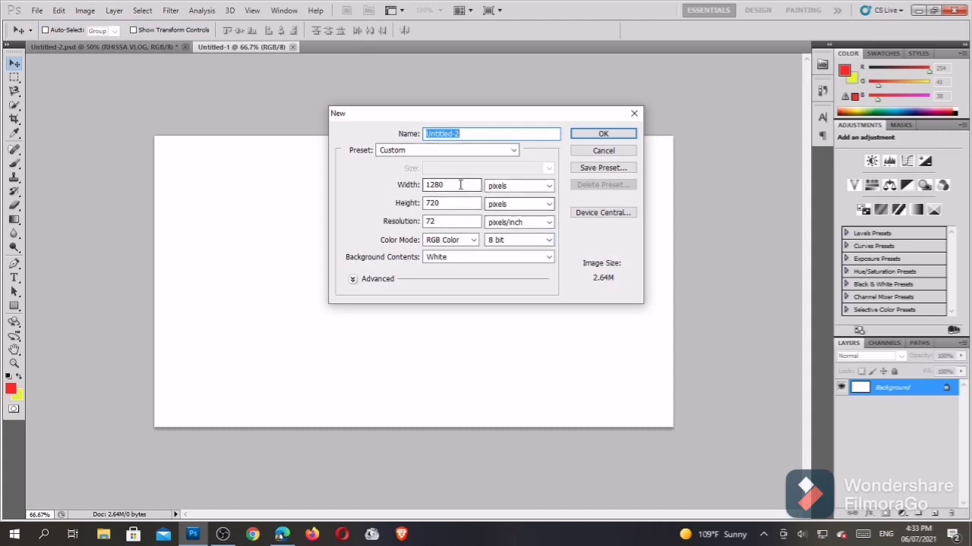
left_click(602, 135)
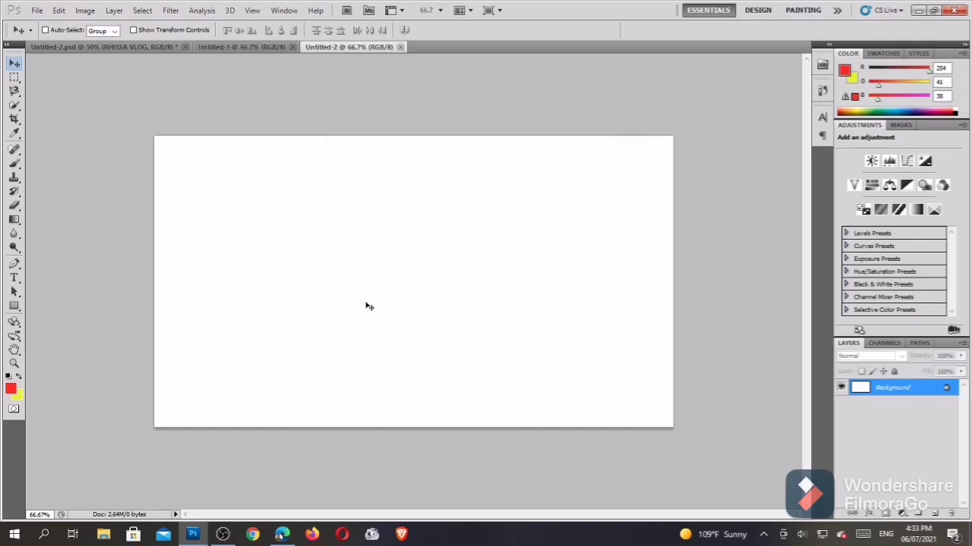
Step: Convert the Background into Layer 0 and start a text layer left of the canvas centre
double_click(891, 395)
left_click(582, 169)
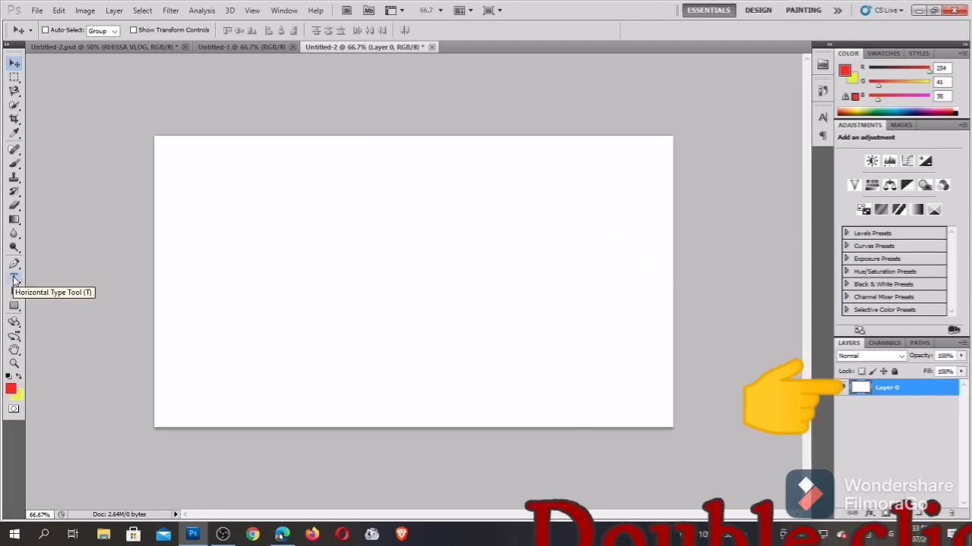
left_click(14, 280)
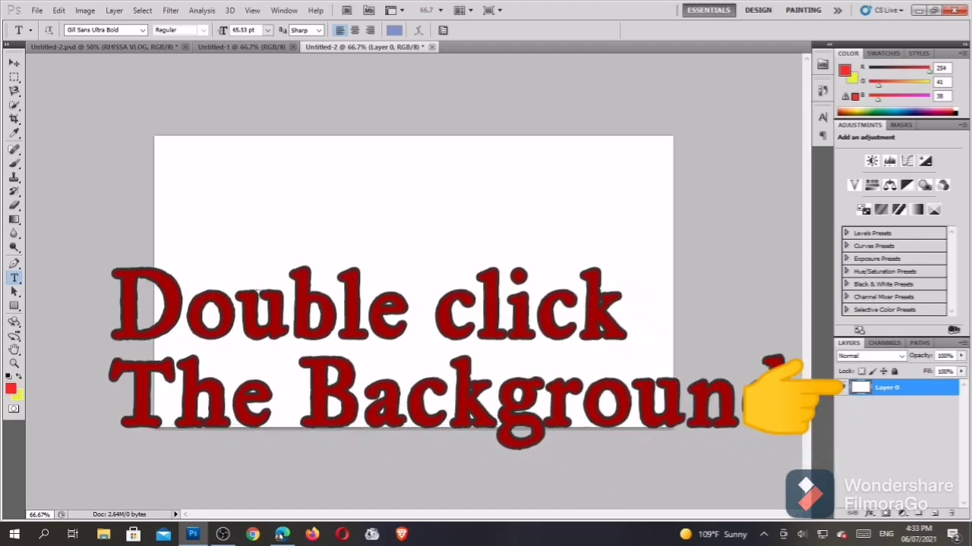
left_click(253, 295)
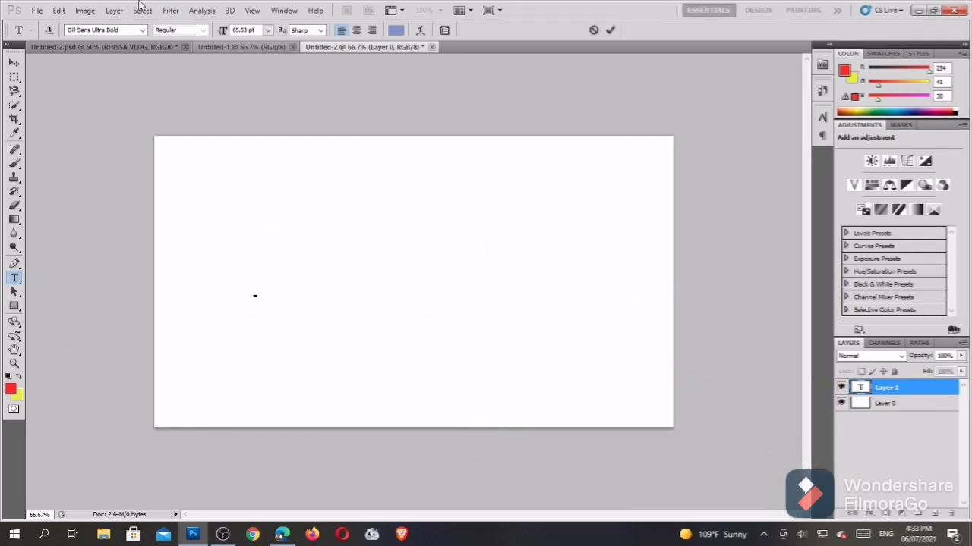
Step: Set the type font to Showcard Gothic
left_click(142, 29)
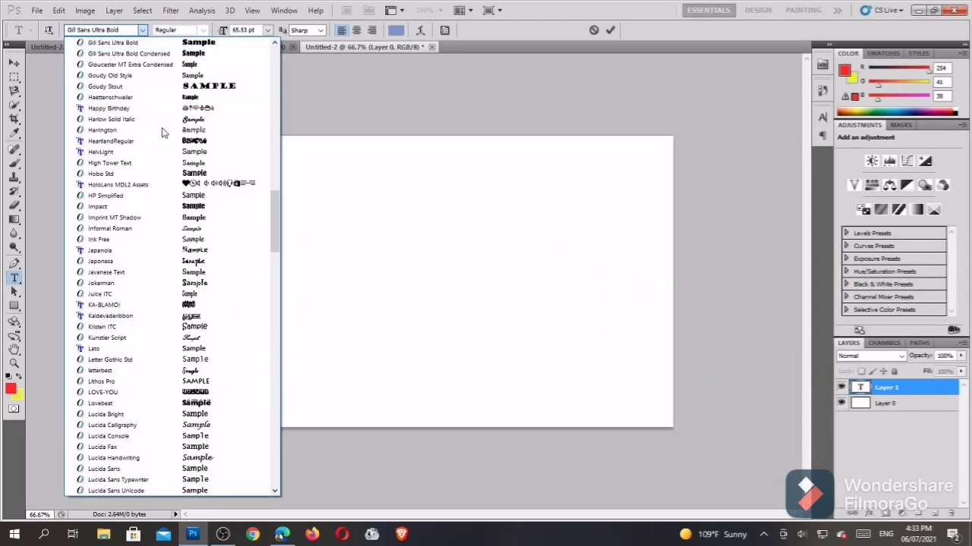
left_click(371, 219)
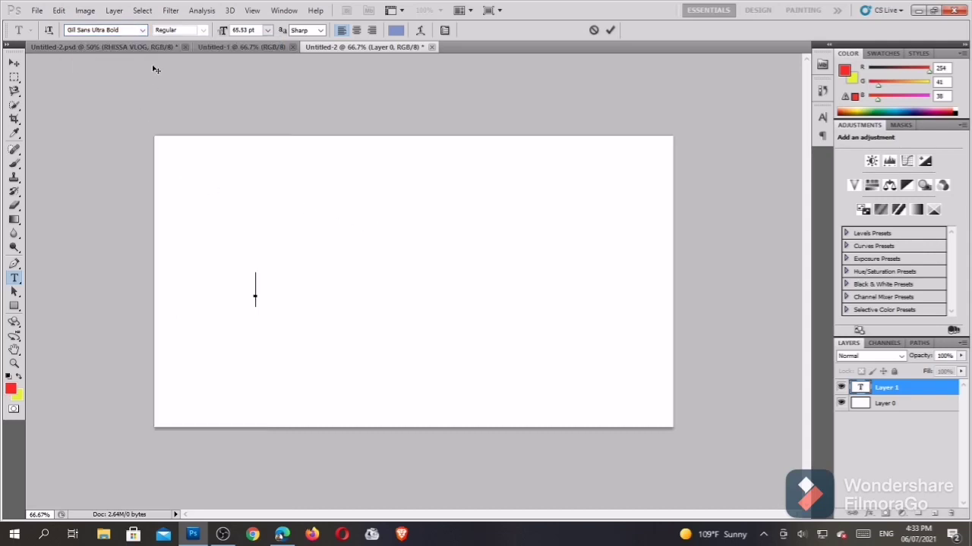
left_click(143, 30)
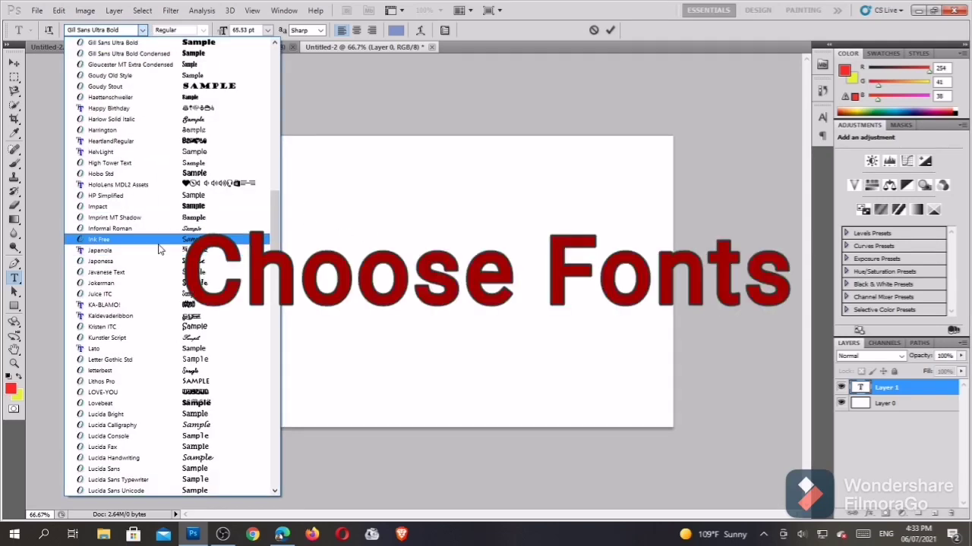
scroll(159, 250, "up", 2)
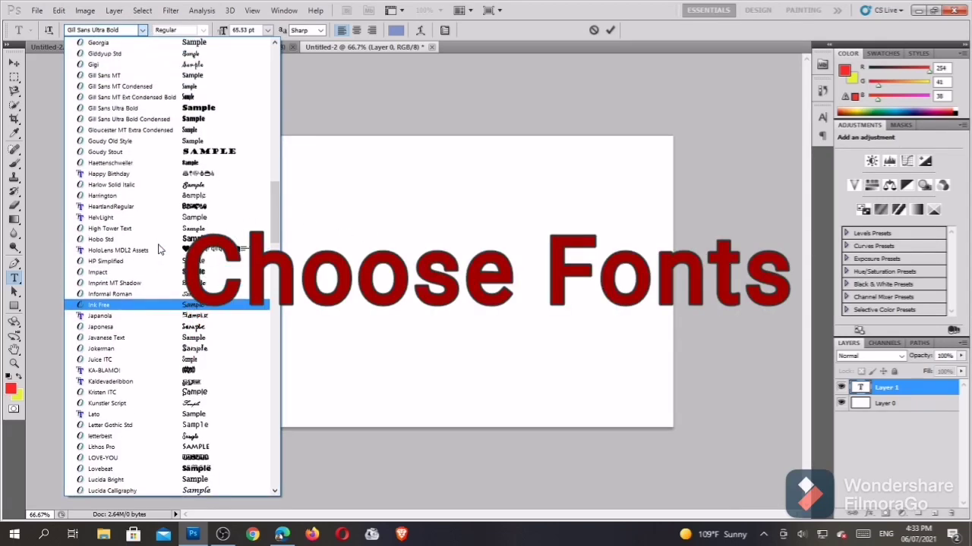
scroll(160, 249, "down", 1)
scroll(159, 250, "down", 5)
scroll(160, 250, "down", 2)
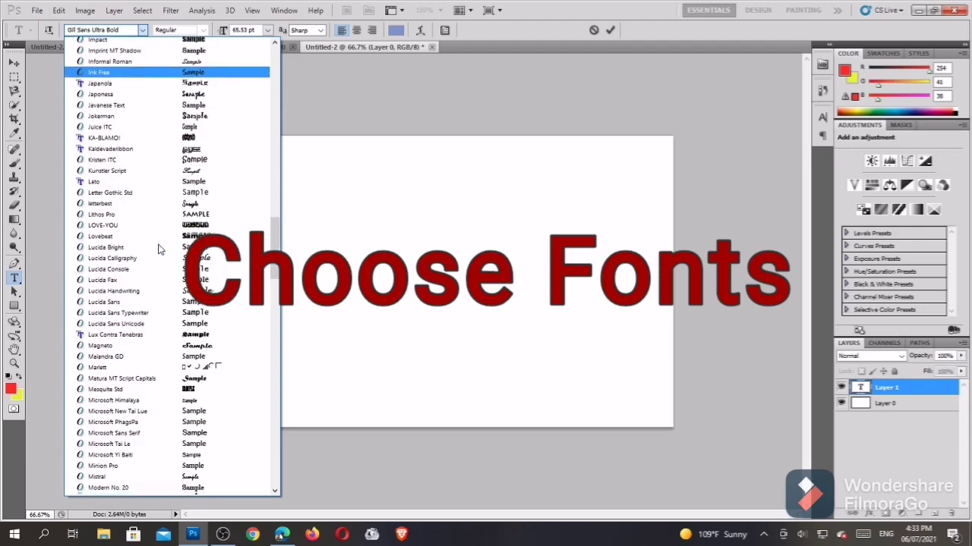
scroll(159, 250, "down", 4)
scroll(159, 250, "down", 2)
scroll(159, 250, "down", 2)
scroll(159, 250, "down", 1)
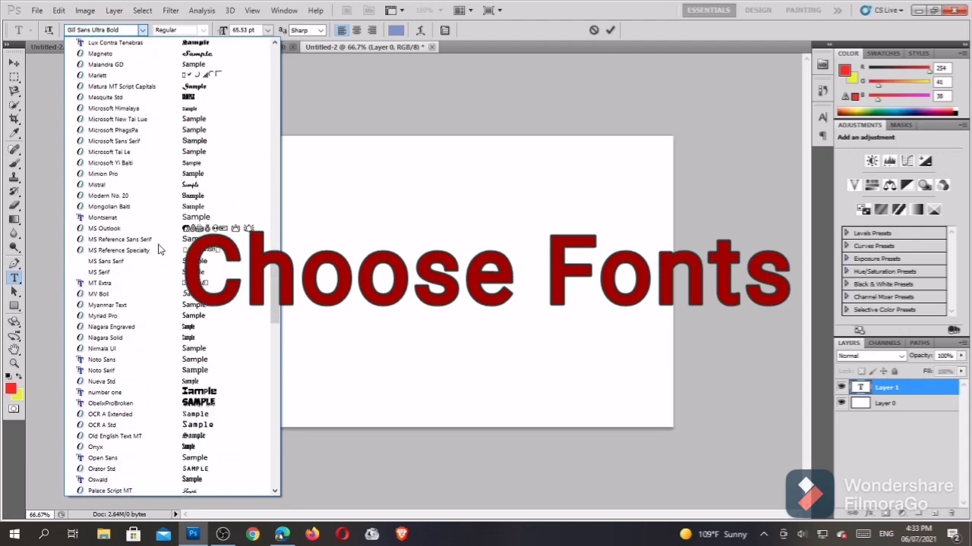
scroll(159, 250, "down", 2)
scroll(159, 250, "down", 2)
scroll(159, 250, "down", 3)
scroll(160, 250, "down", 3)
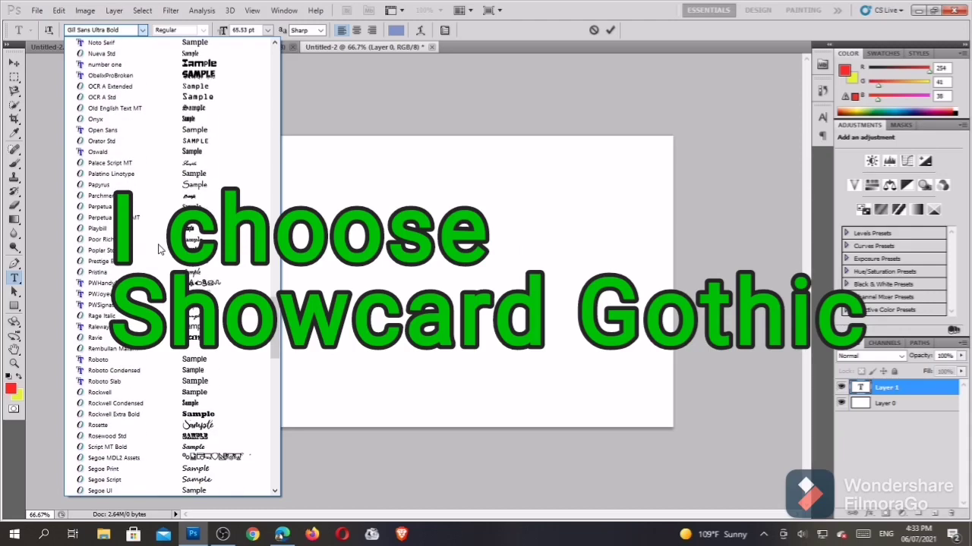
scroll(159, 250, "down", 1)
scroll(159, 250, "down", 2)
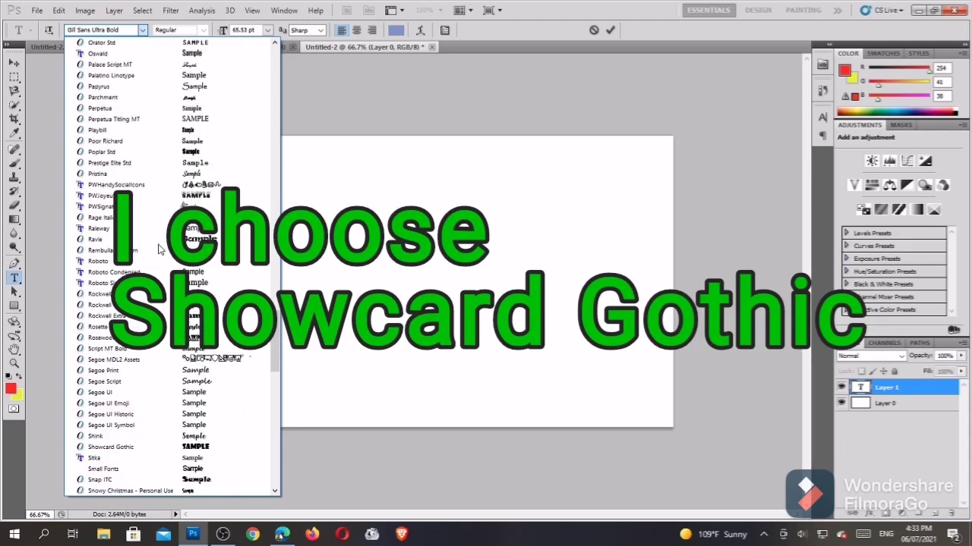
scroll(159, 250, "down", 1)
scroll(160, 250, "down", 2)
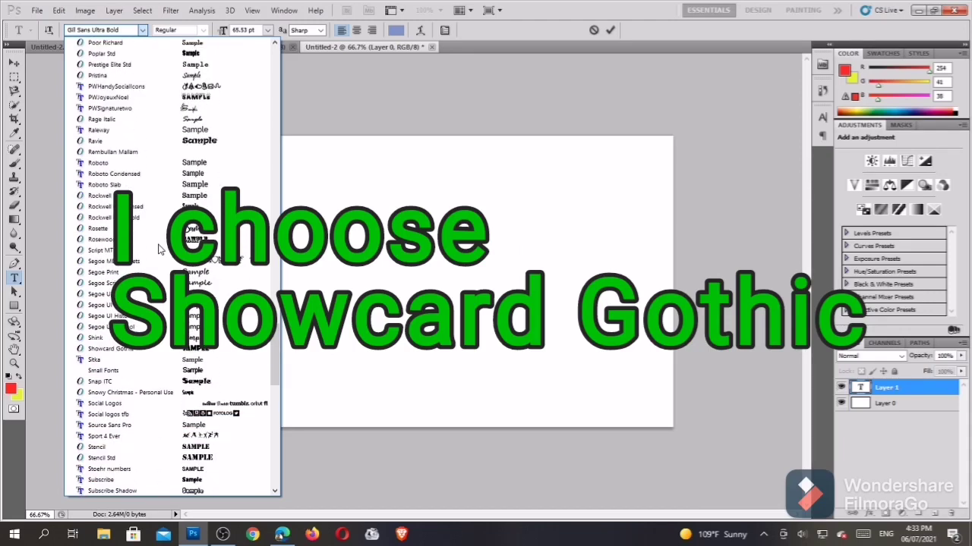
scroll(159, 249, "down", 1)
scroll(159, 250, "down", 2)
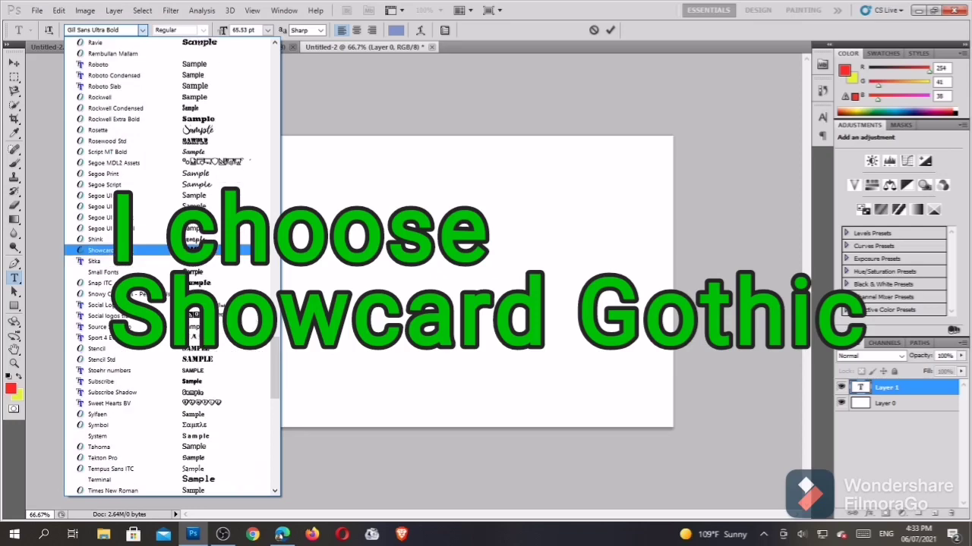
left_click(160, 250)
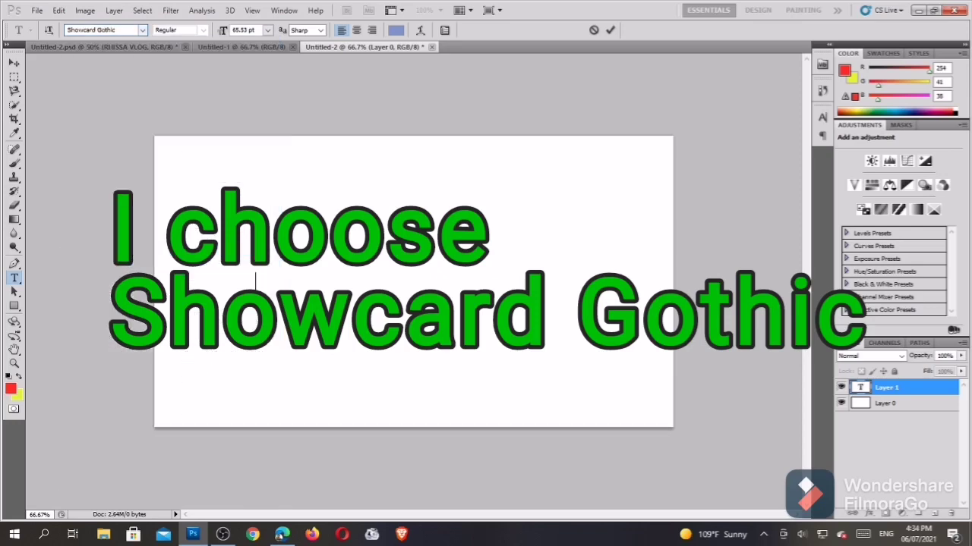
key("BackSpace")
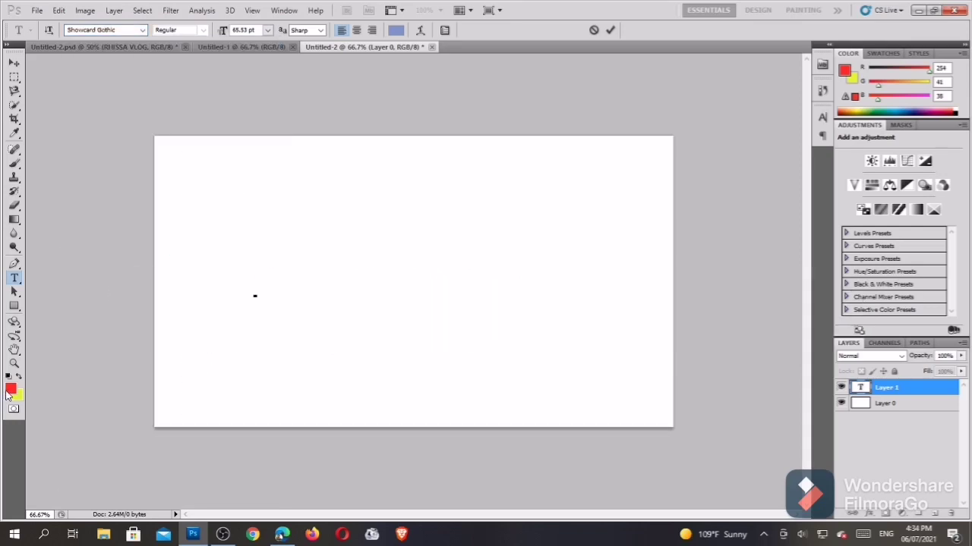
Step: Set the text colour to near-black (#090808)
left_click(10, 390)
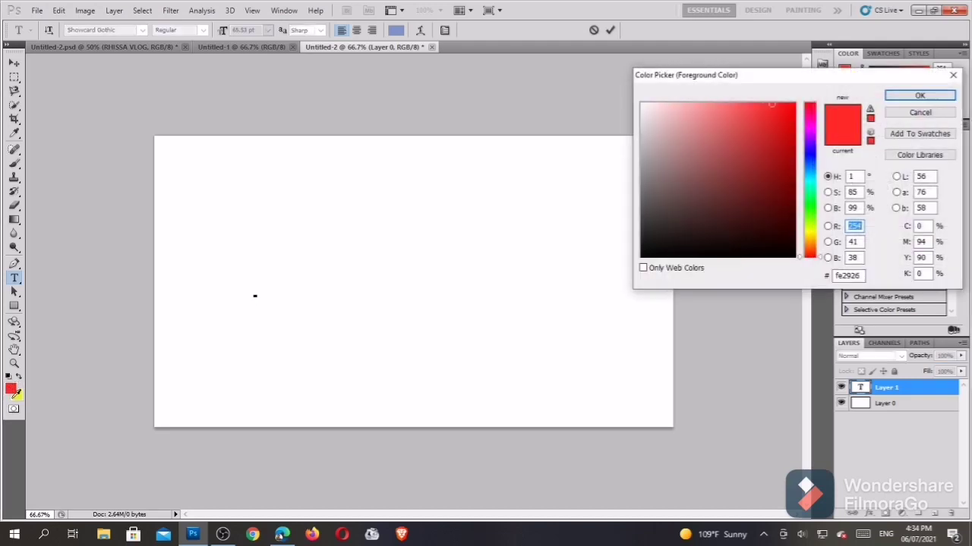
left_click(649, 252)
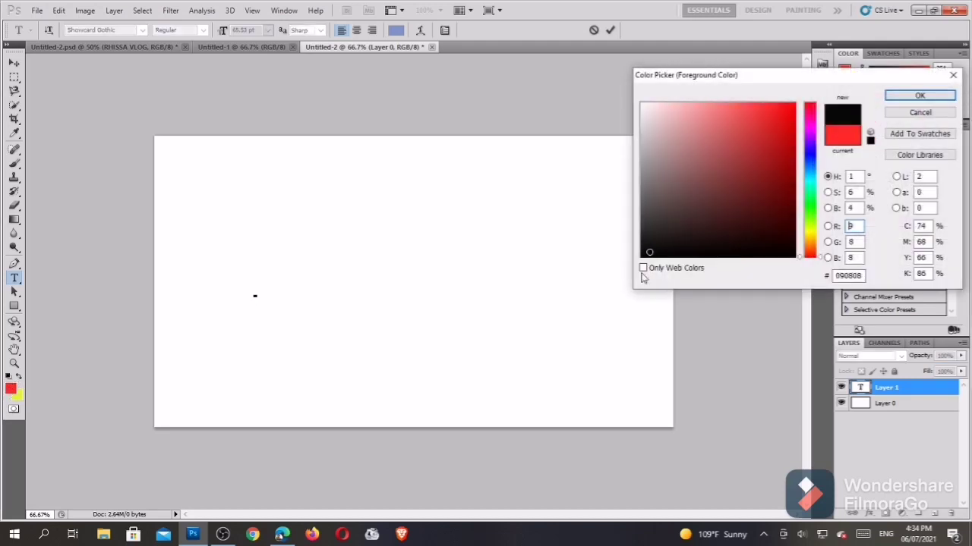
left_click(919, 96)
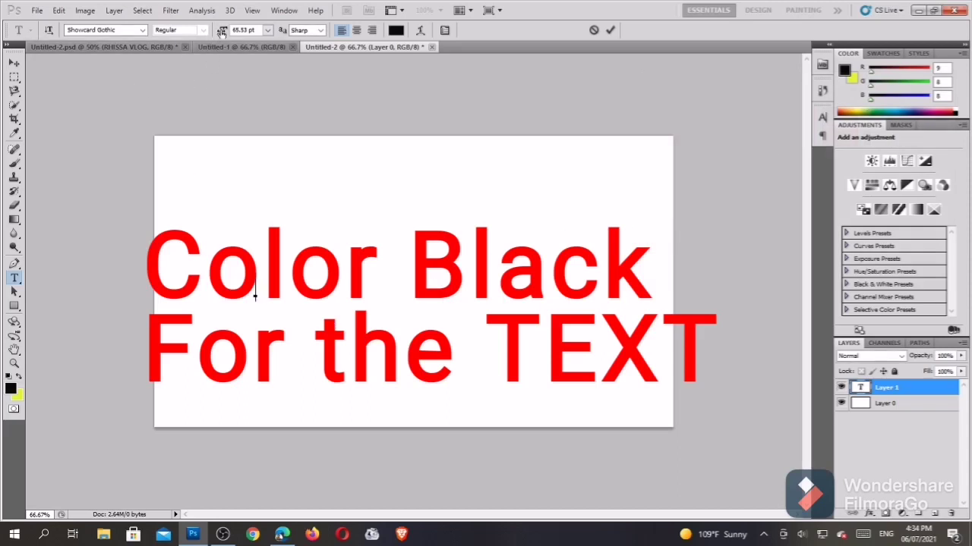
Step: Set the text size to 72 pt and commit it
left_click(267, 30)
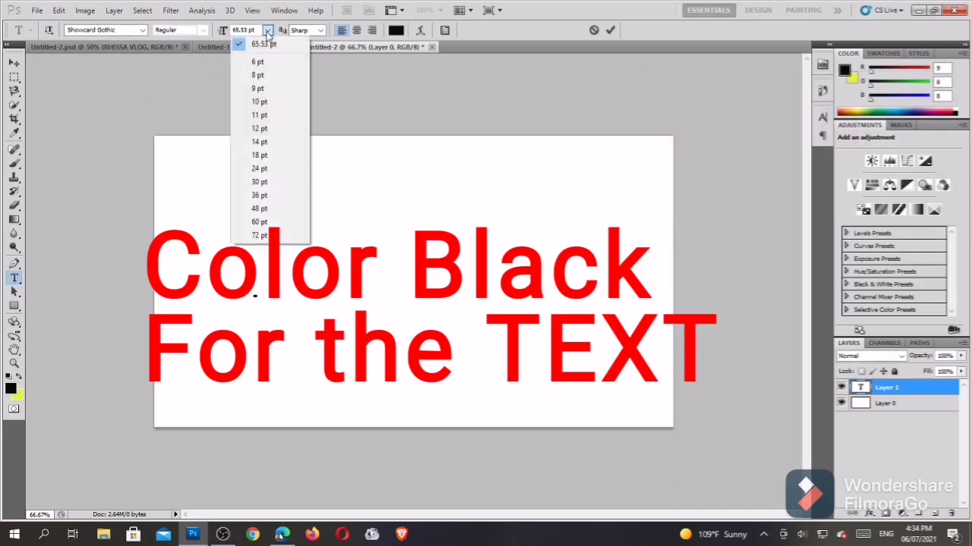
left_click(259, 235)
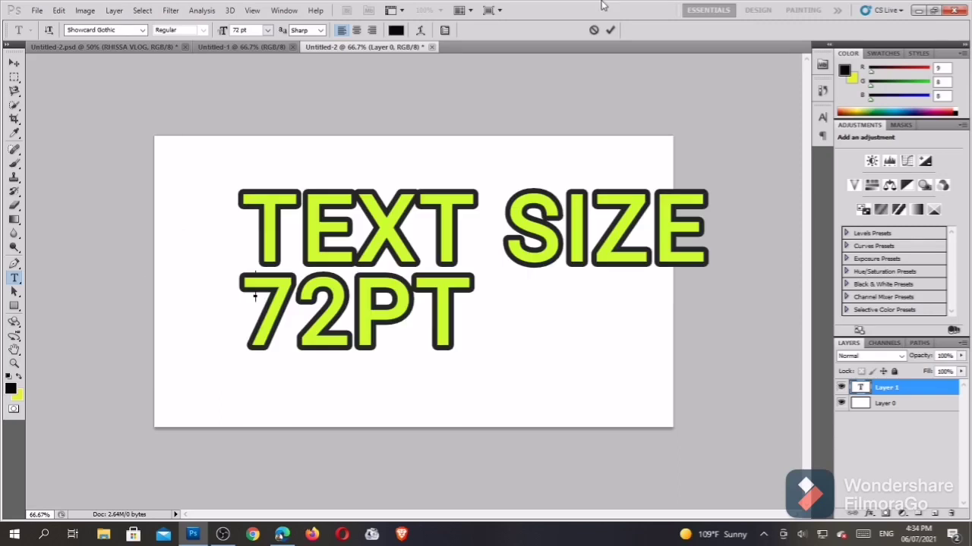
left_click(610, 29)
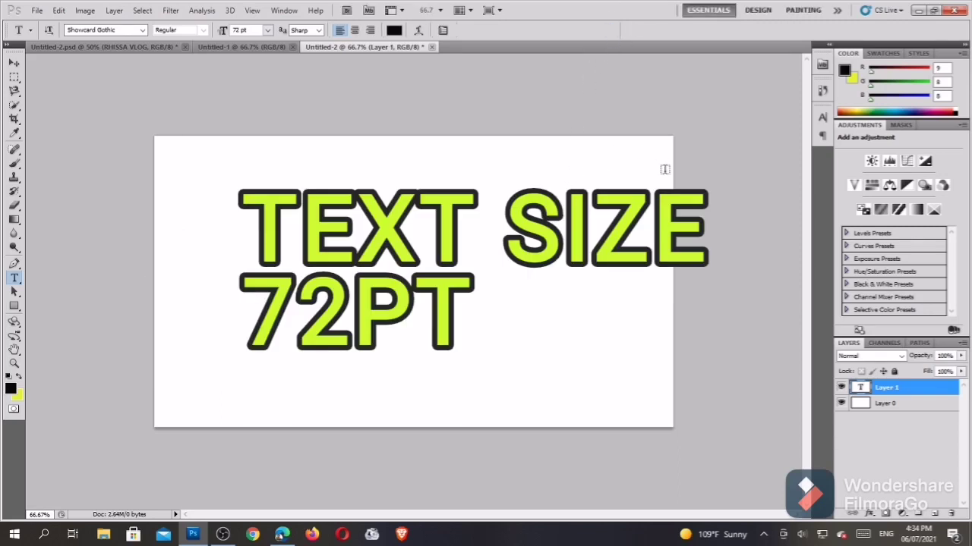
Step: Type the title 'CANSRO TV' left of the canvas centre, correcting the typo
left_click(236, 291)
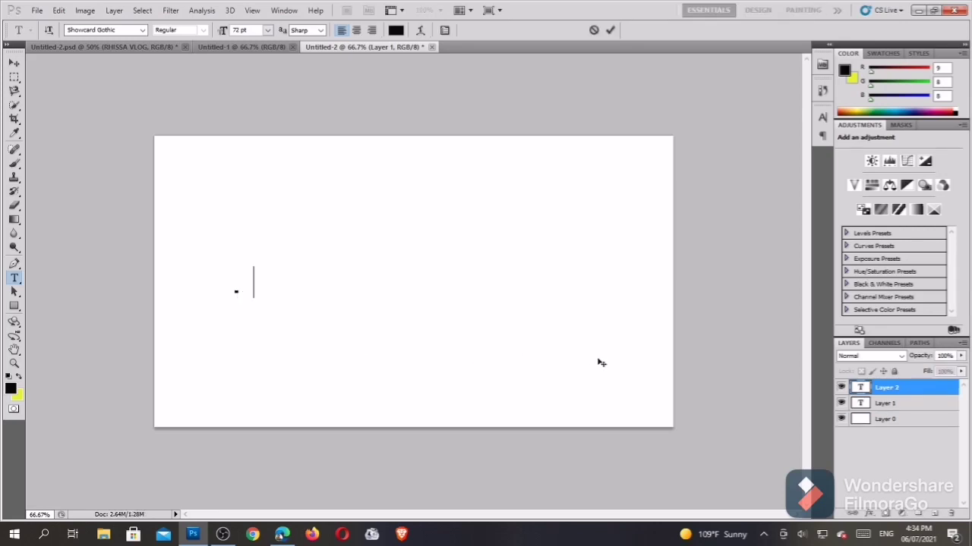
type("CAN")
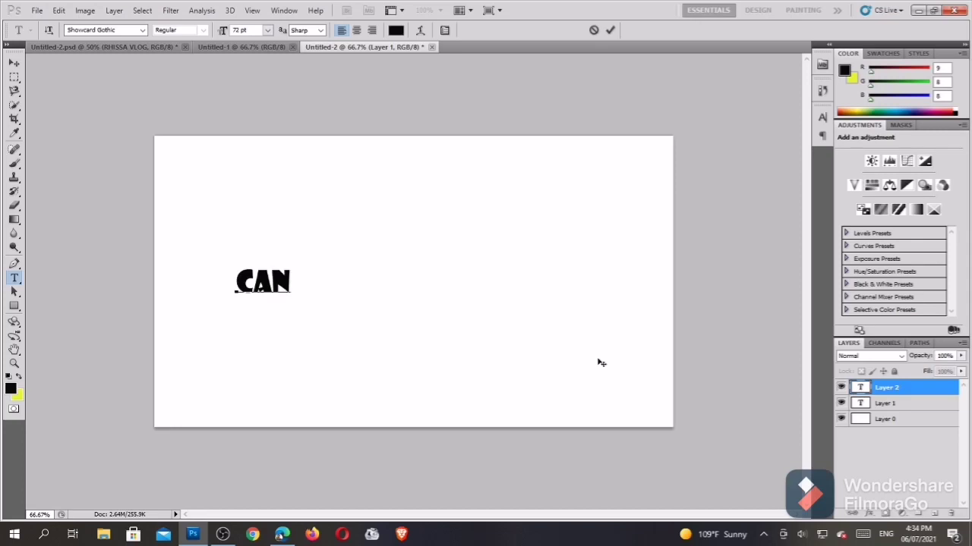
type("ST")
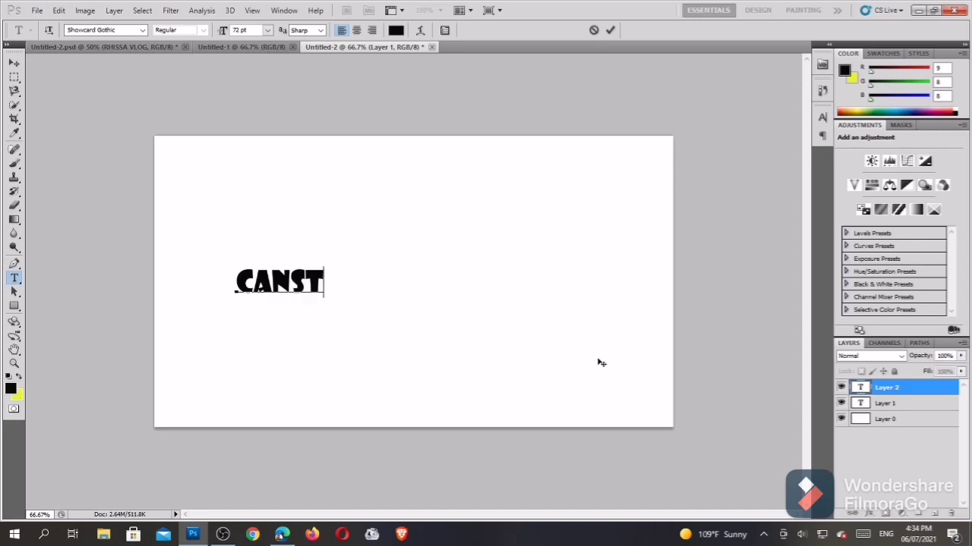
type("O")
key("BackSpace")
key("BackSpace")
type("RO")
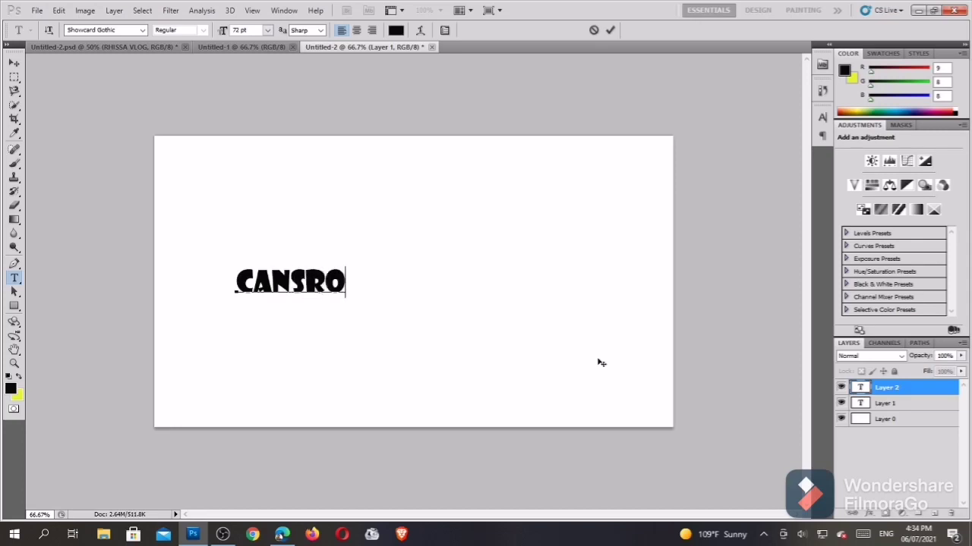
type(" TV")
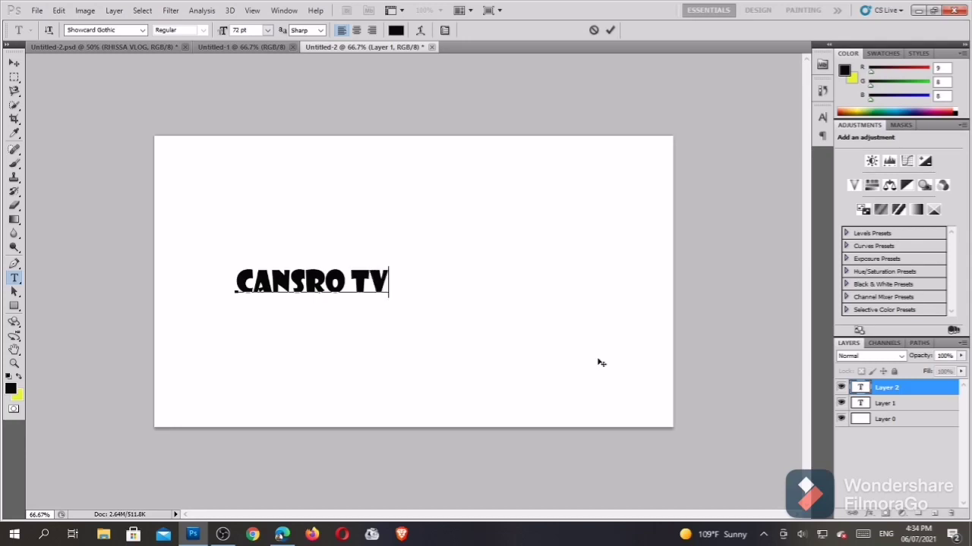
key("ctrl")
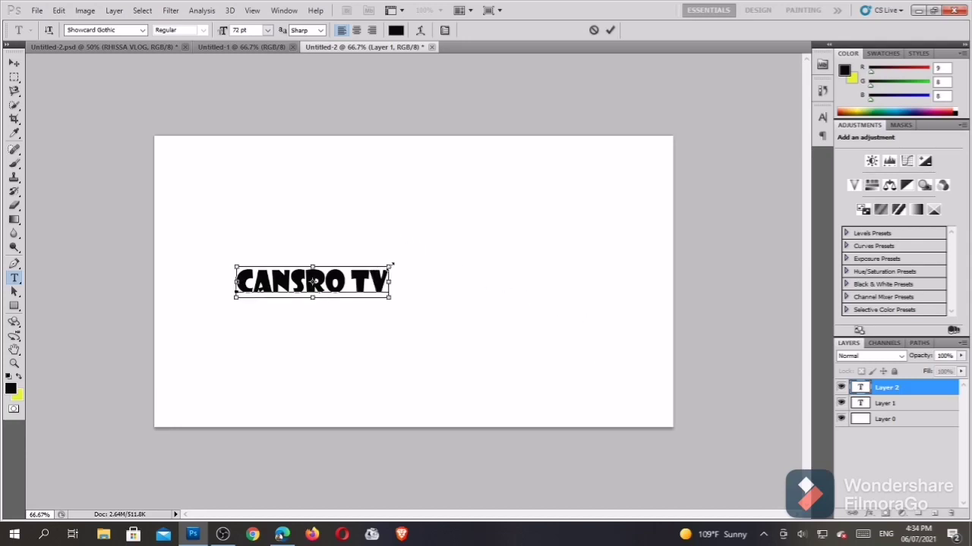
Step: Scale the CANSRO TV text up to about 485 pt, spanning nearly the full canvas width
left_click_drag(392, 266, 596, 219)
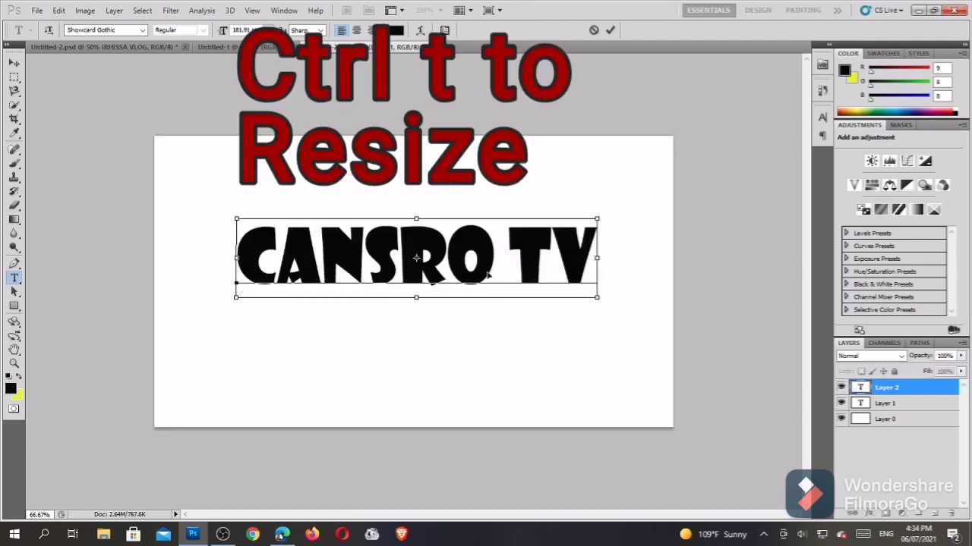
left_click_drag(236, 299, 210, 372)
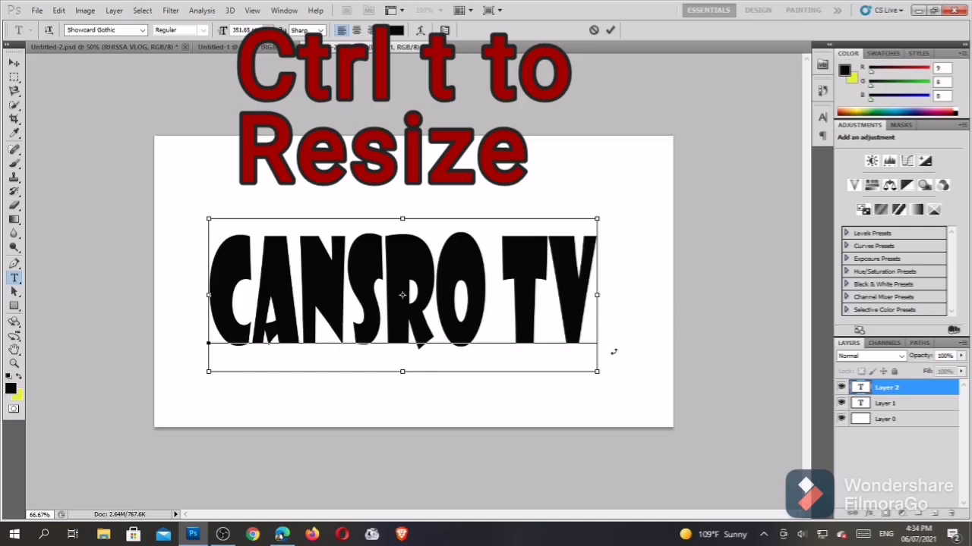
left_click_drag(598, 371, 649, 388)
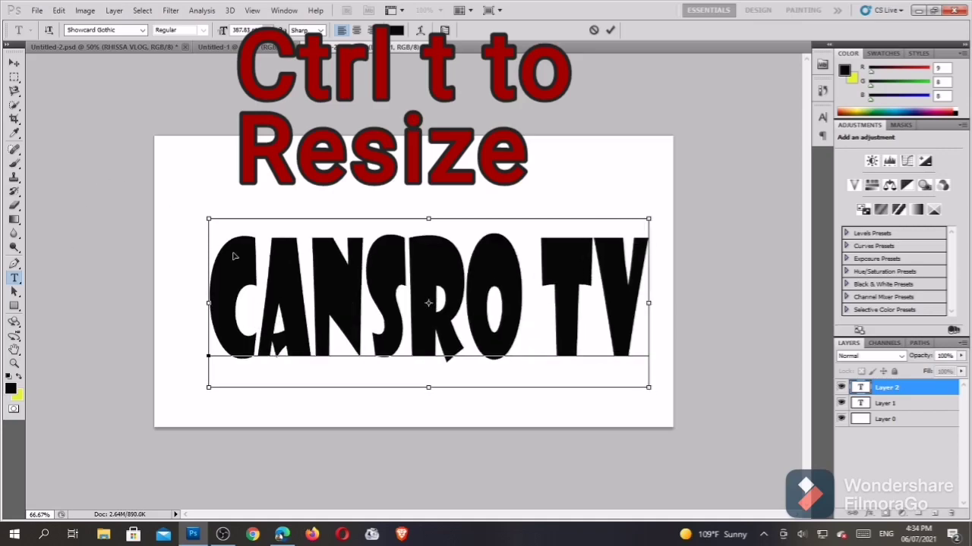
left_click_drag(207, 220, 174, 193)
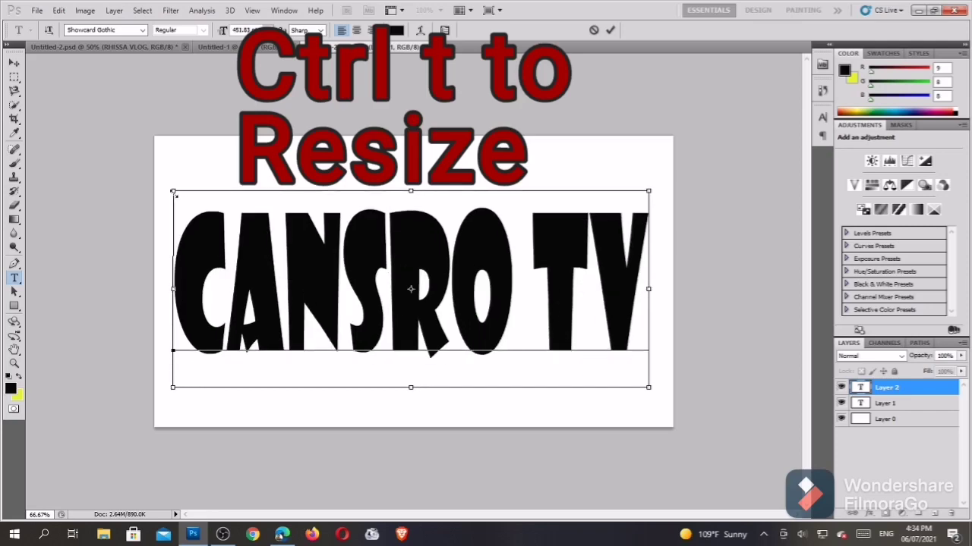
left_click_drag(648, 389, 666, 403)
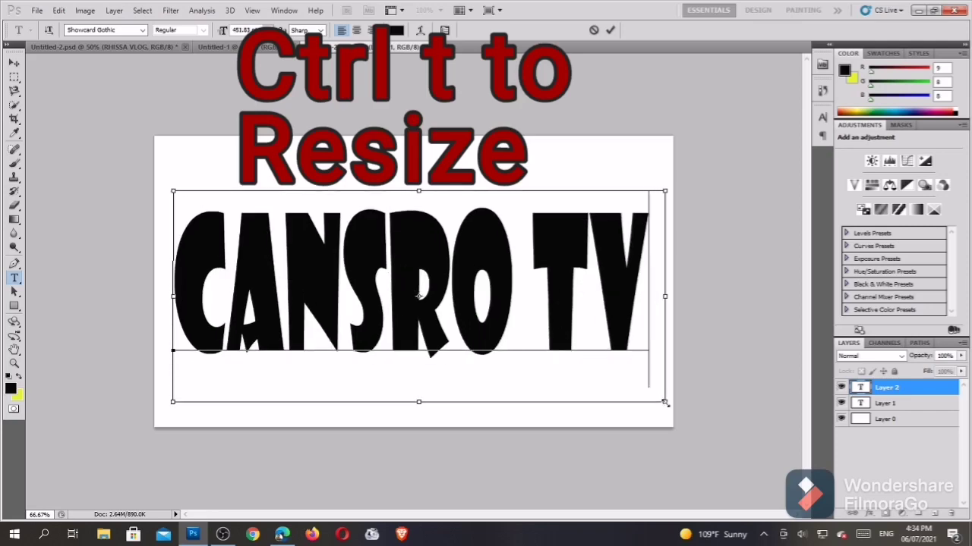
key("Return")
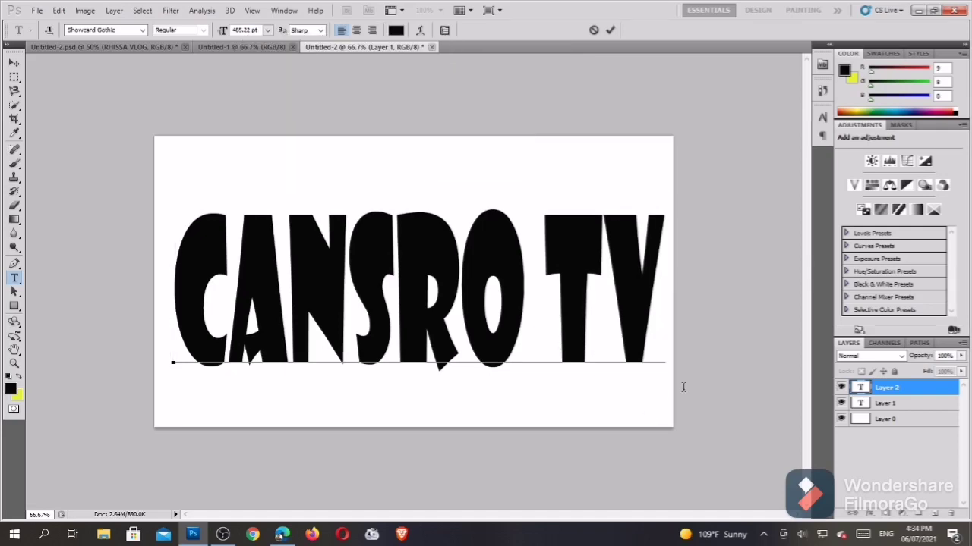
Step: Commit the text and drag photo 20180628_132431 from the photoshop folder onto the canvas
left_click(611, 30)
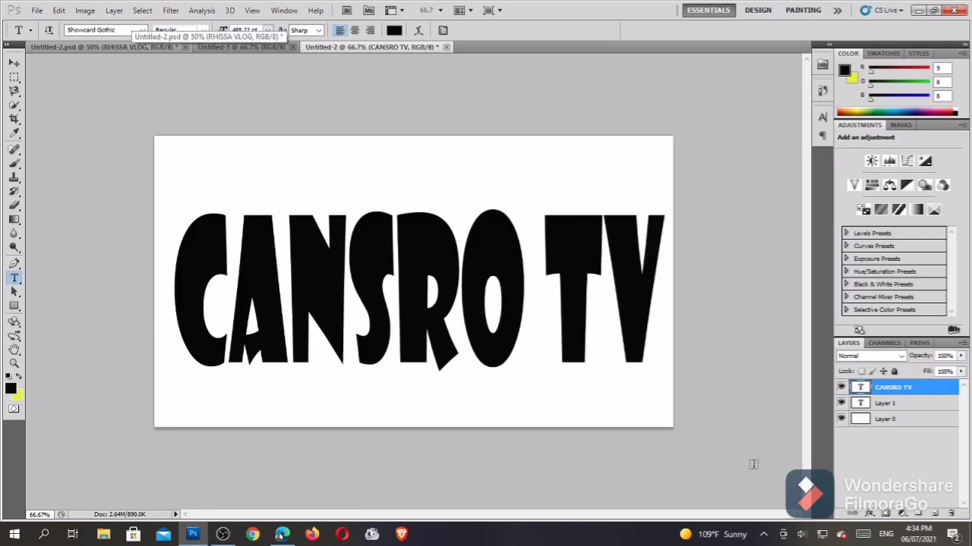
left_click(935, 11)
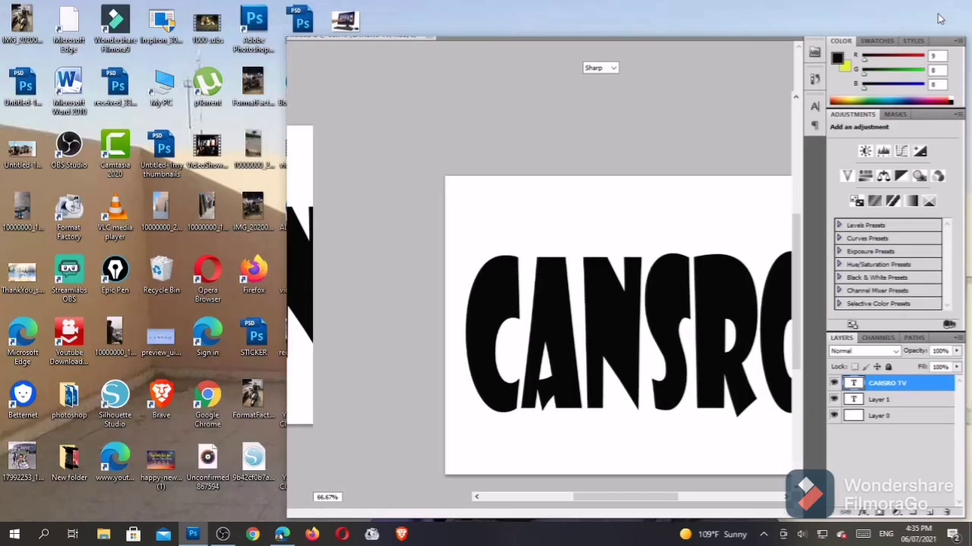
double_click(70, 406)
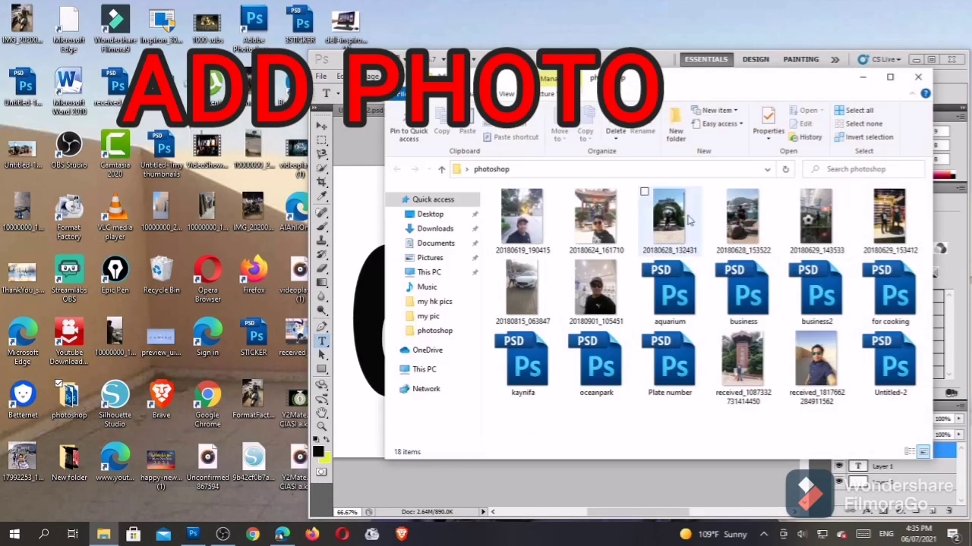
mouse_move(780, 84)
left_mouse_down()
mouse_move(313, 23)
mouse_move(261, 41)
left_mouse_up()
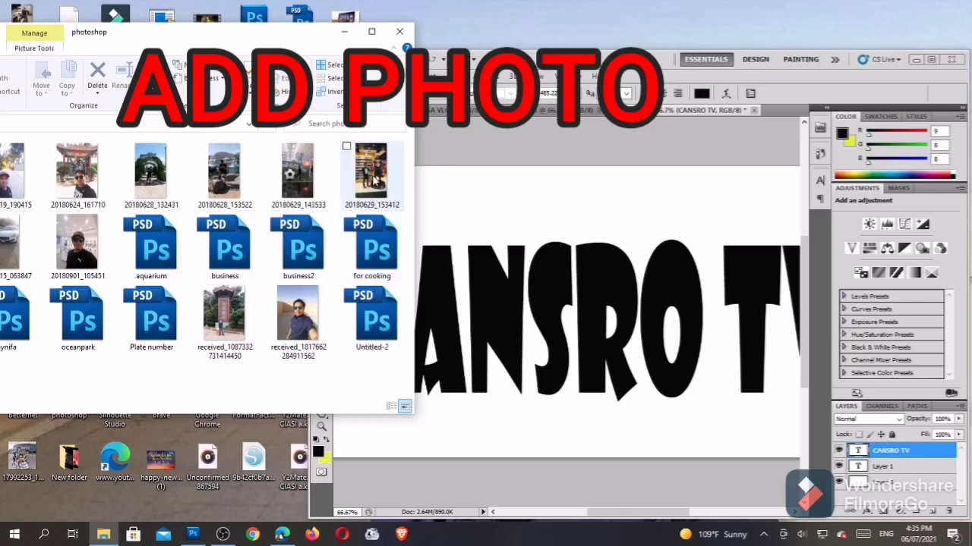
mouse_move(151, 174)
mouse_move(149, 180)
left_mouse_down()
mouse_move(565, 368)
mouse_move(561, 355)
left_mouse_up()
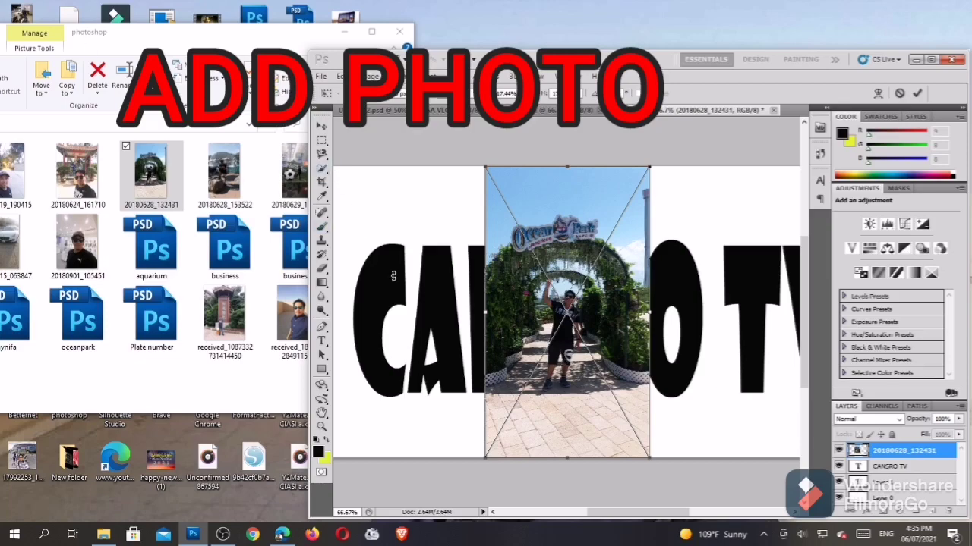
Step: Place photo 20180628_132431 and move it over the middle letters of CANSRO TV
left_click(932, 59)
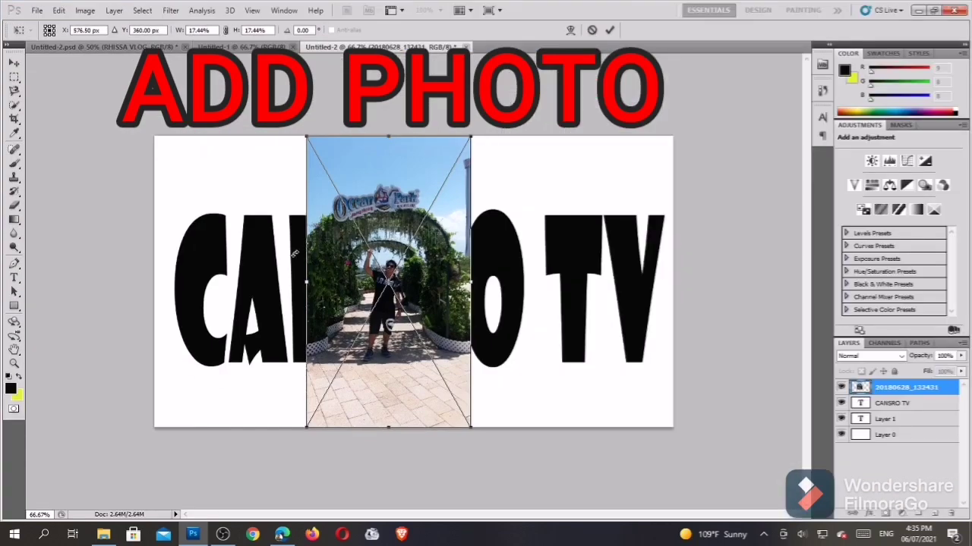
left_click_drag(416, 273, 266, 273)
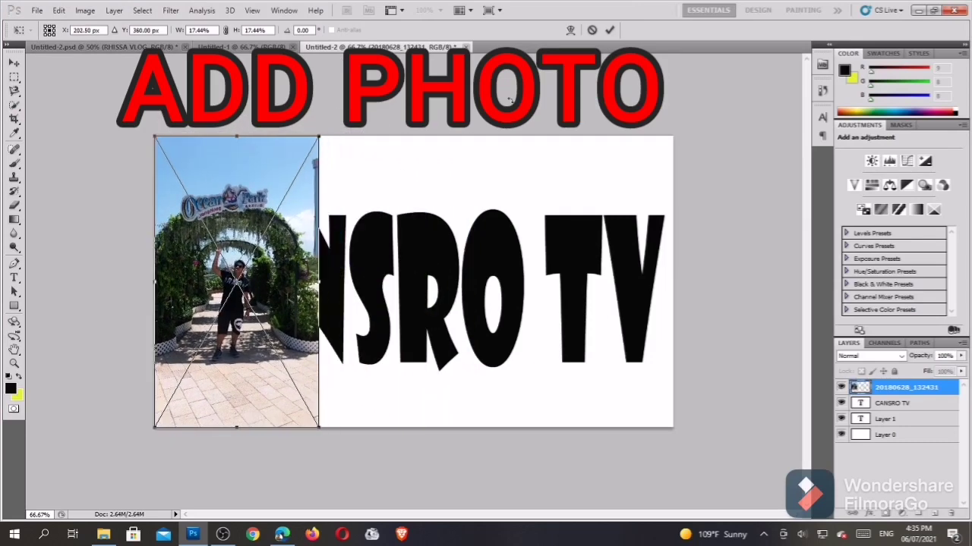
left_click(609, 31)
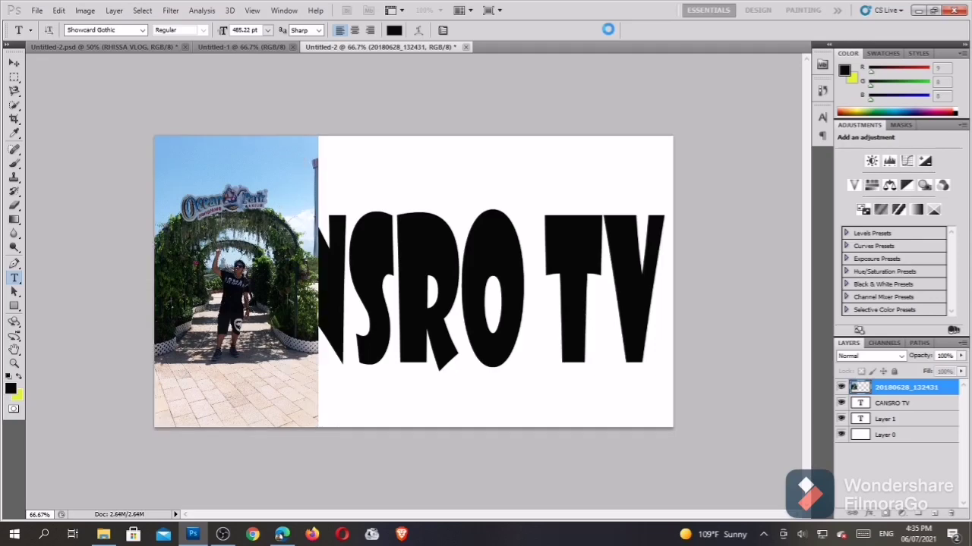
left_click(14, 63)
mouse_move(267, 296)
left_mouse_down()
mouse_move(196, 290)
mouse_move(438, 313)
left_mouse_up()
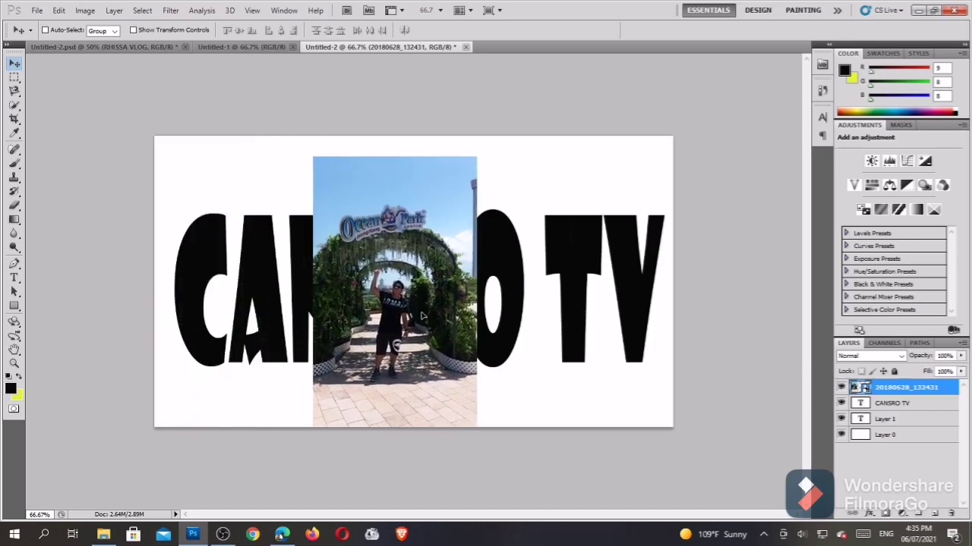
left_click_drag(439, 320, 439, 299)
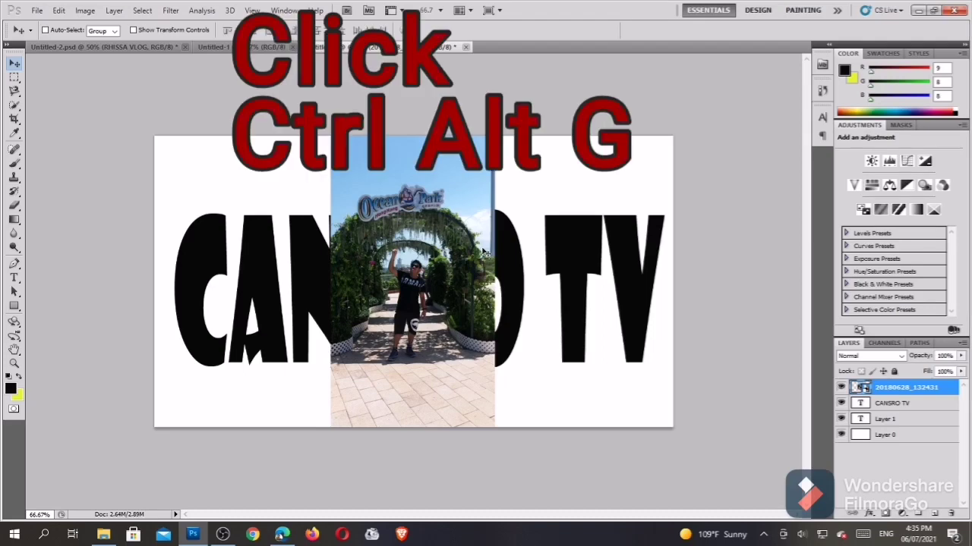
Step: Undo the accidental grouping and duplication, then clip the photo into the CANSRO TV text layer
key("ctrl+g")
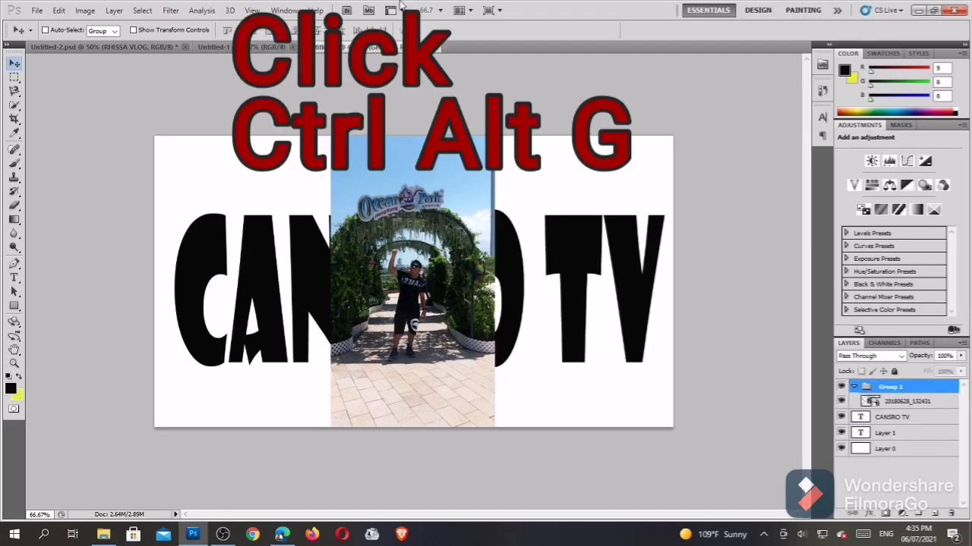
left_click(59, 10)
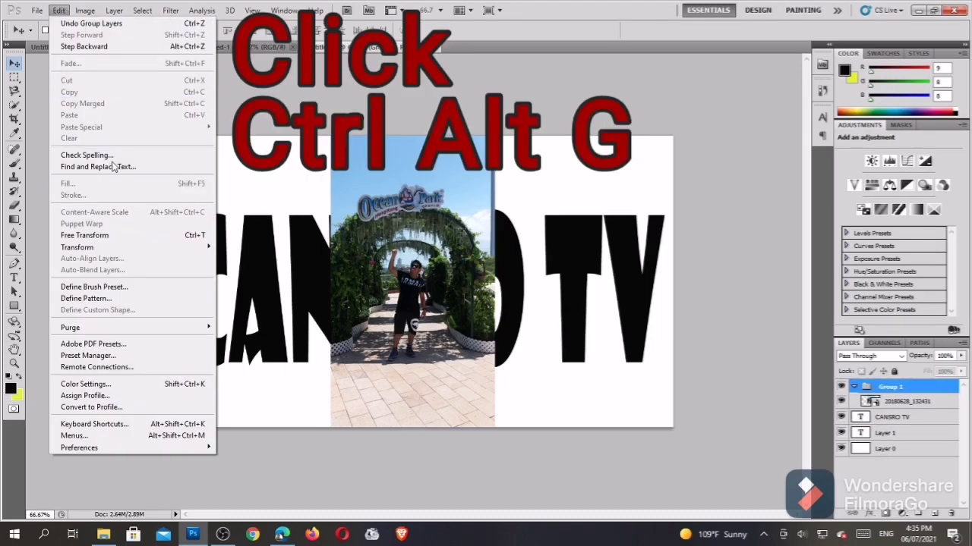
left_click(59, 9)
left_click(59, 10)
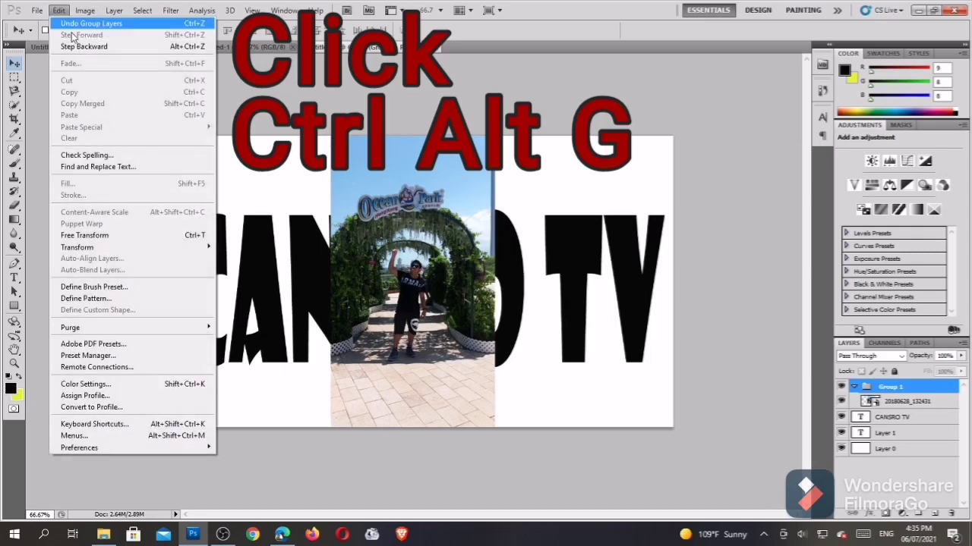
left_click(79, 48)
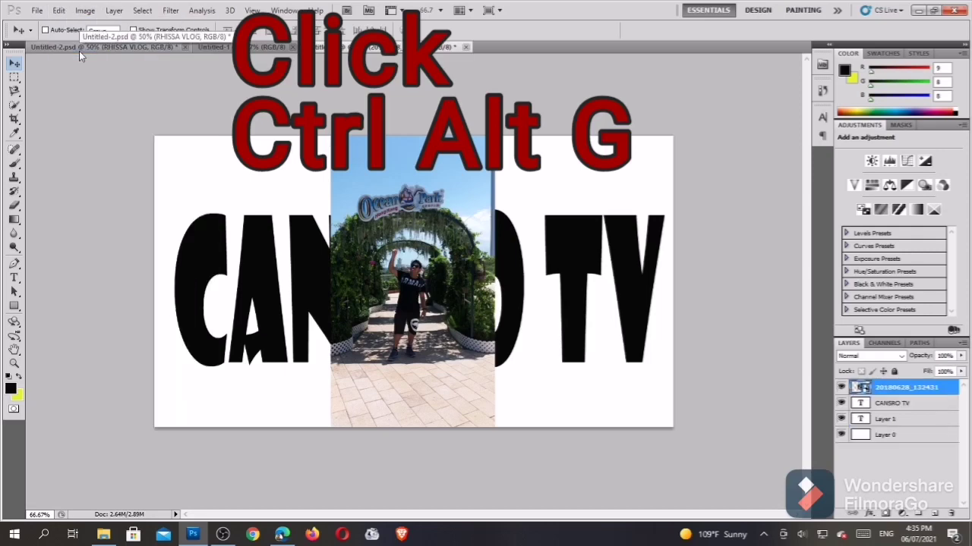
key("ctrl+j")
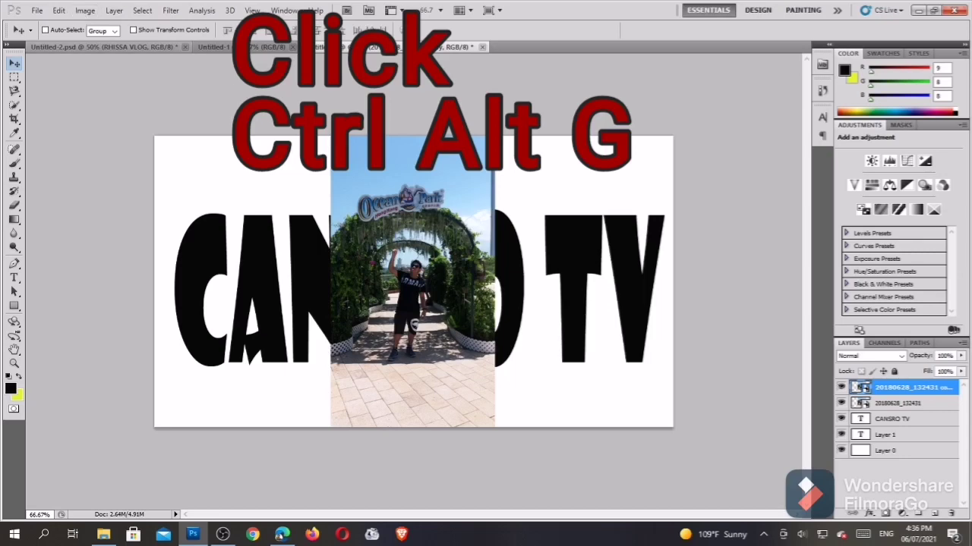
left_click(61, 12)
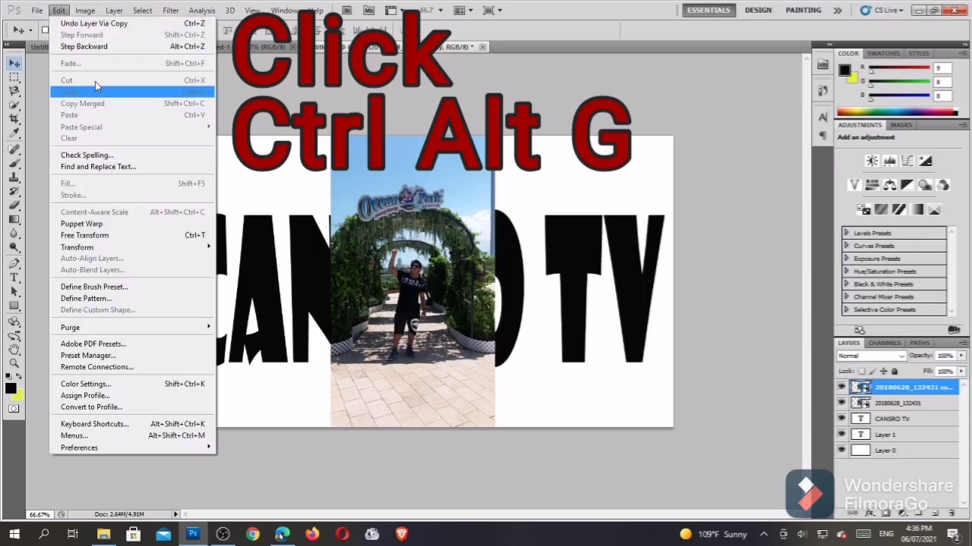
left_click(85, 46)
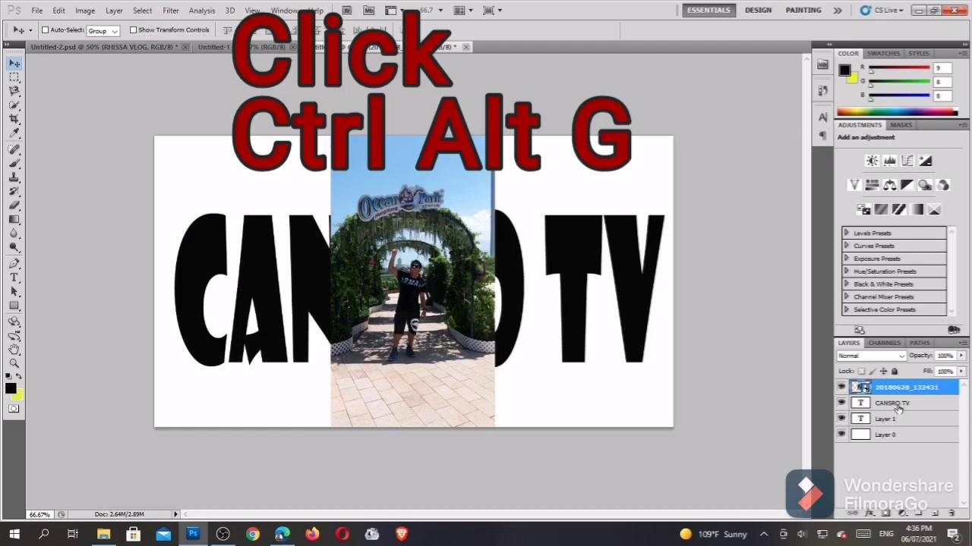
key("ctrl+alt+g")
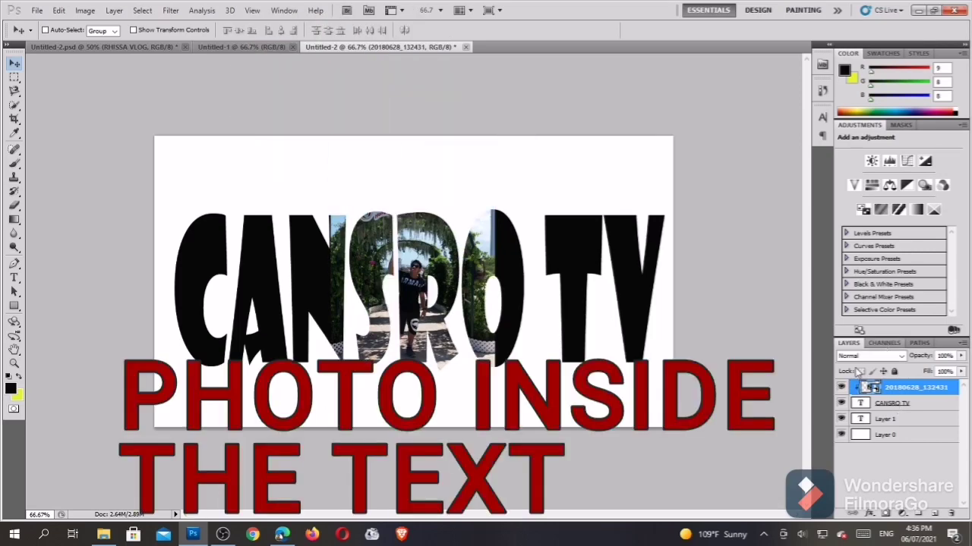
Step: Scale the clipped photo to 16.06% to fill CAN, then minimise Photoshop to the photo folder
left_click_drag(413, 320, 260, 319)
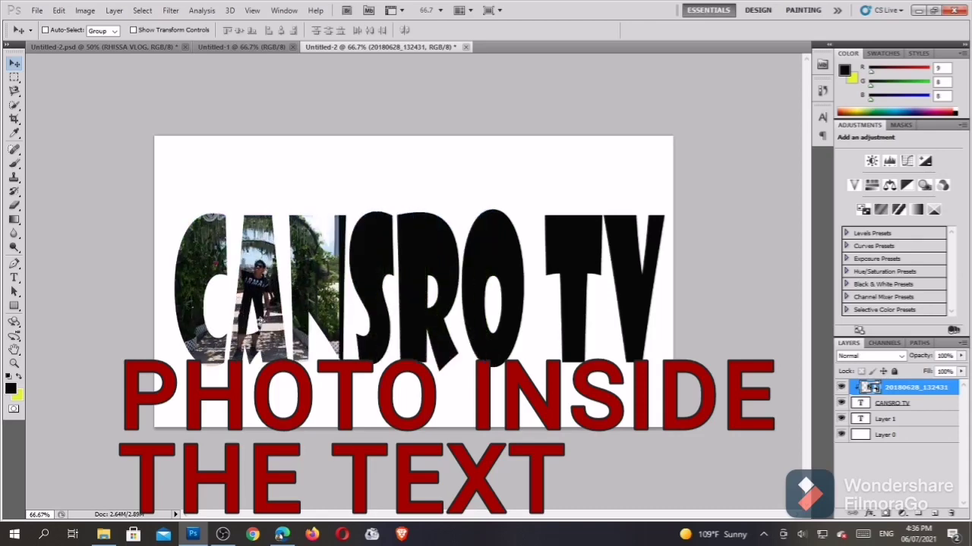
mouse_move(260, 320)
left_mouse_down()
mouse_move(250, 347)
mouse_move(260, 333)
left_mouse_up()
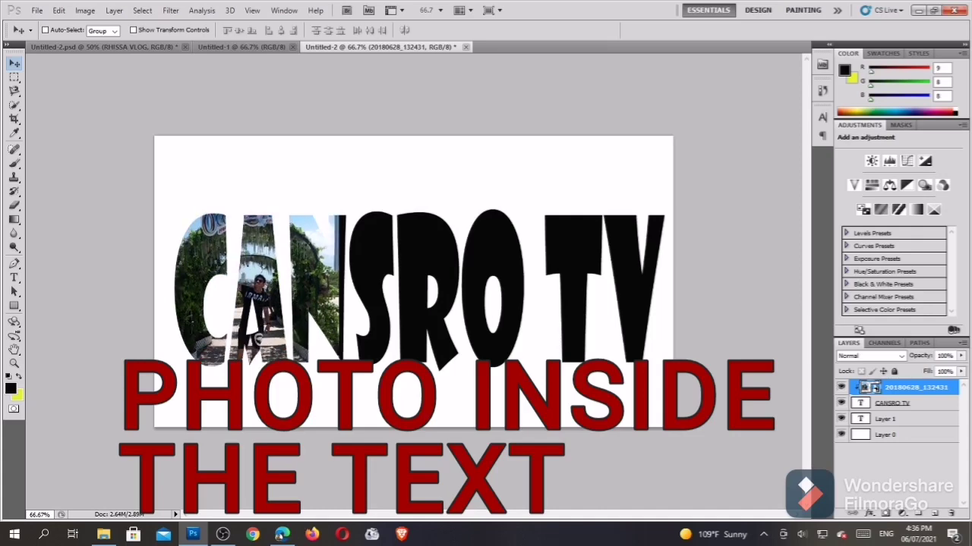
key("ctrl+t")
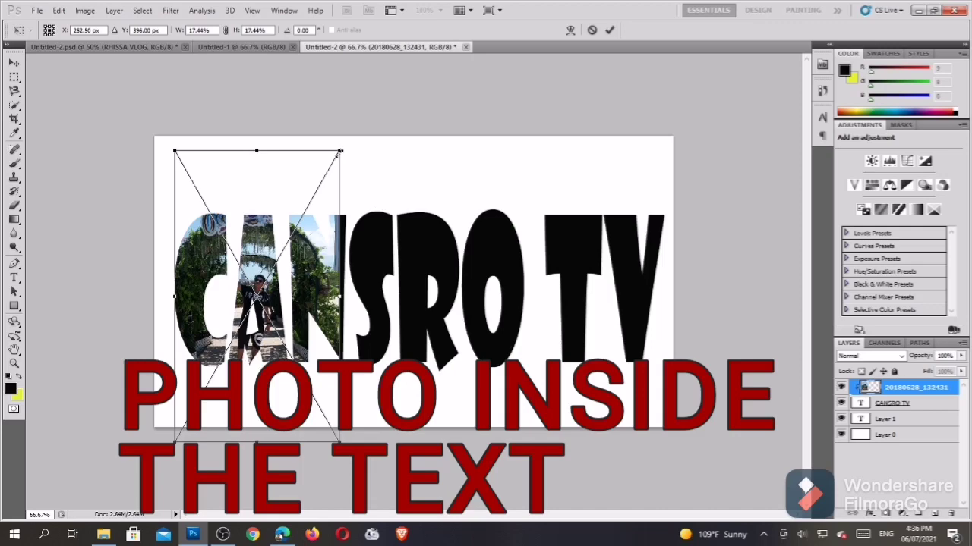
left_click_drag(340, 151, 326, 174)
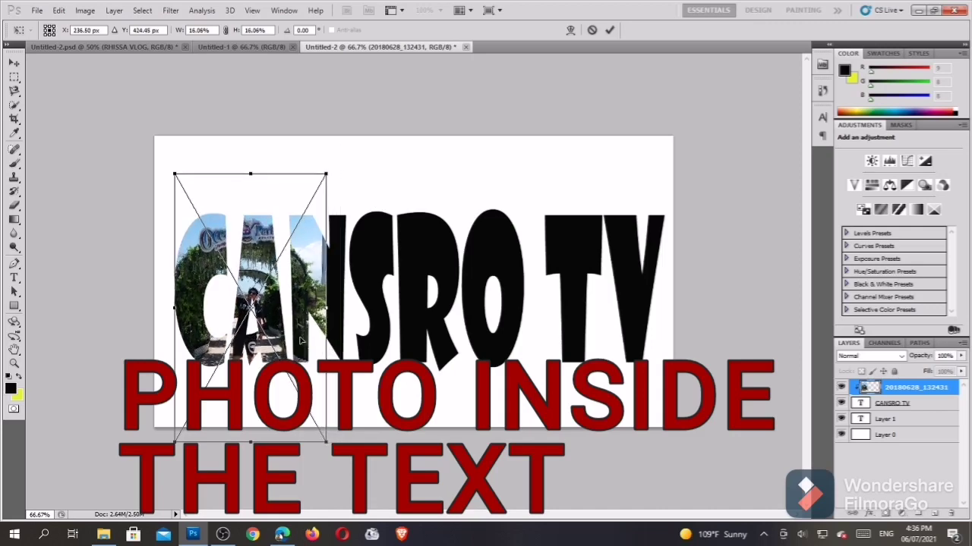
mouse_move(289, 342)
left_mouse_down()
mouse_move(308, 336)
mouse_move(285, 331)
left_mouse_up()
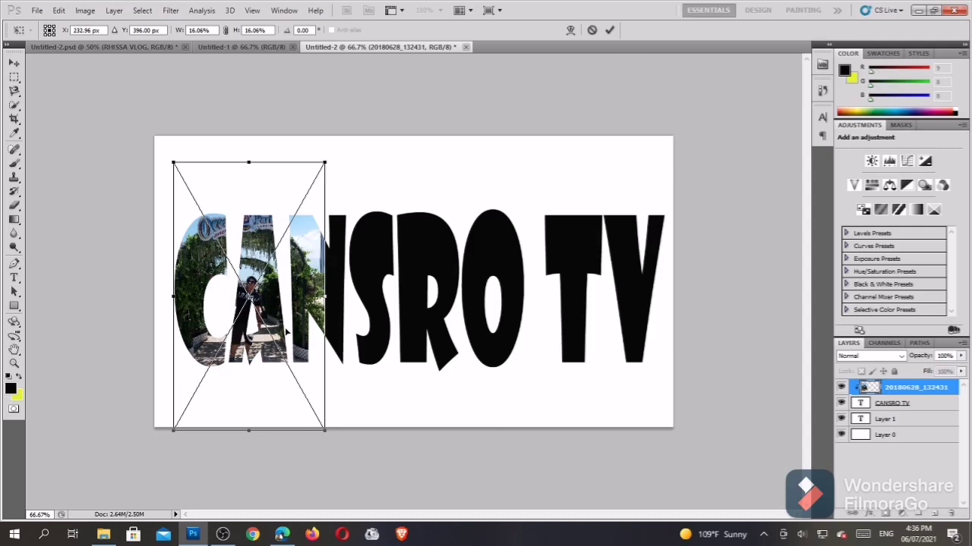
left_click(608, 30)
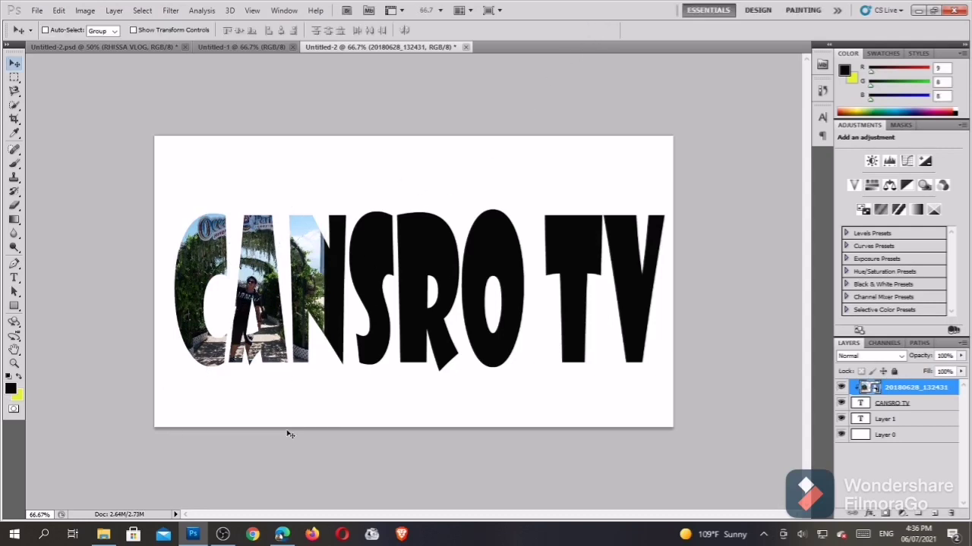
left_click(917, 10)
left_click(492, 391)
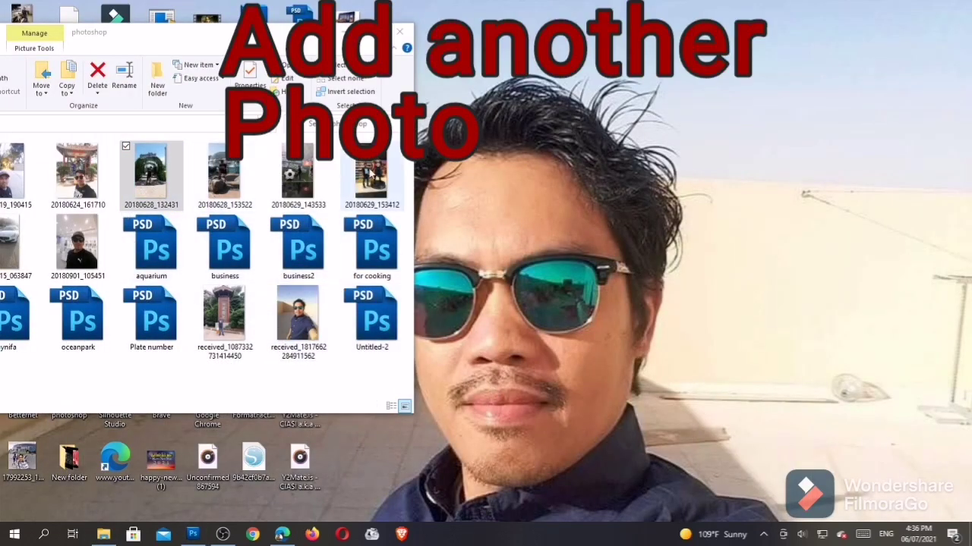
Step: Place photo 20180629_153412 over the TV letters and clip it into the title text
mouse_move(370, 174)
left_mouse_down()
mouse_move(355, 243)
mouse_move(202, 535)
left_mouse_up()
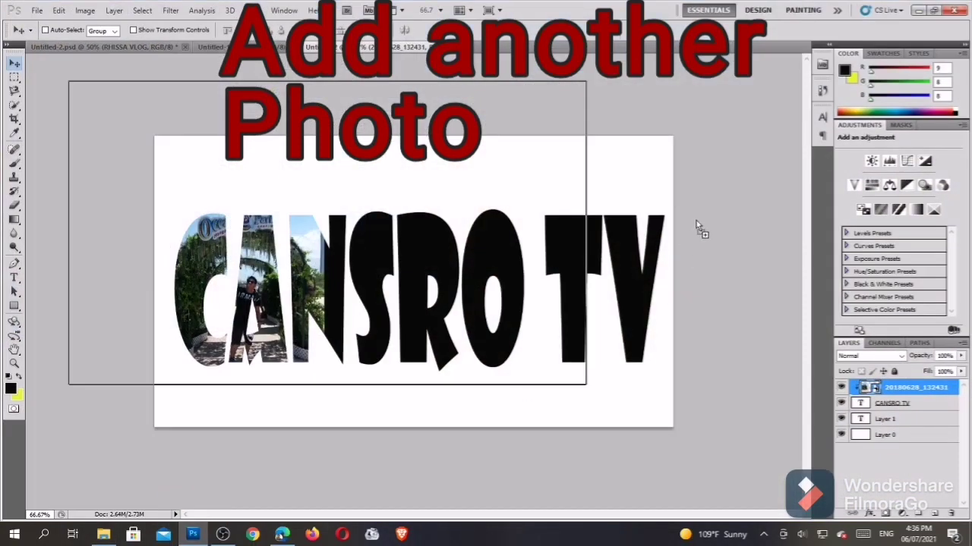
left_click_drag(202, 541, 521, 278)
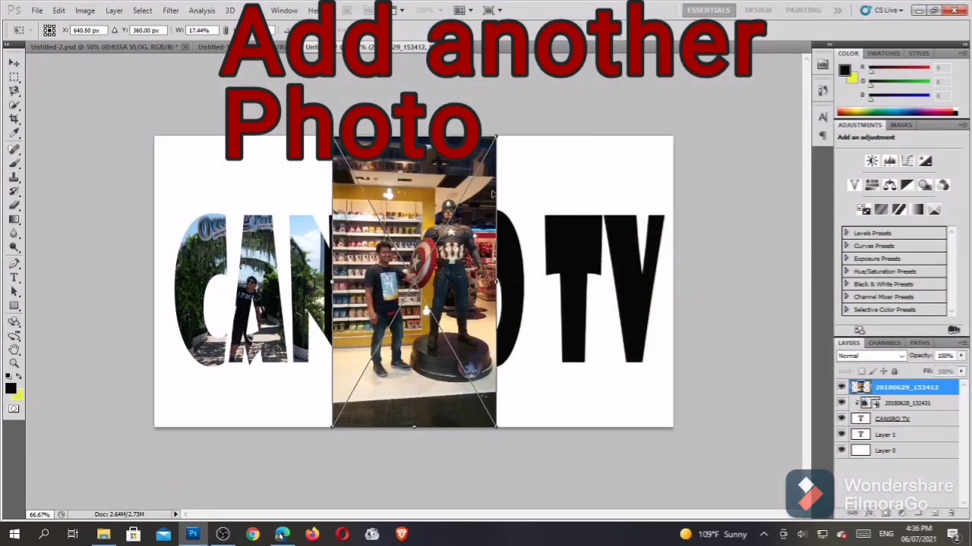
key("Return")
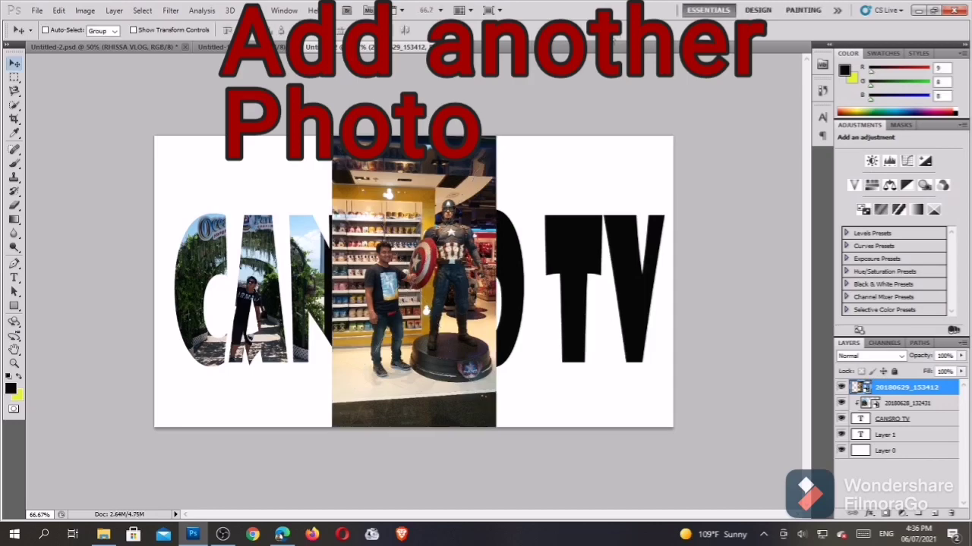
mouse_move(425, 312)
left_mouse_down()
mouse_move(562, 311)
mouse_move(394, 311)
mouse_move(604, 319)
mouse_move(638, 308)
mouse_move(617, 311)
left_mouse_up()
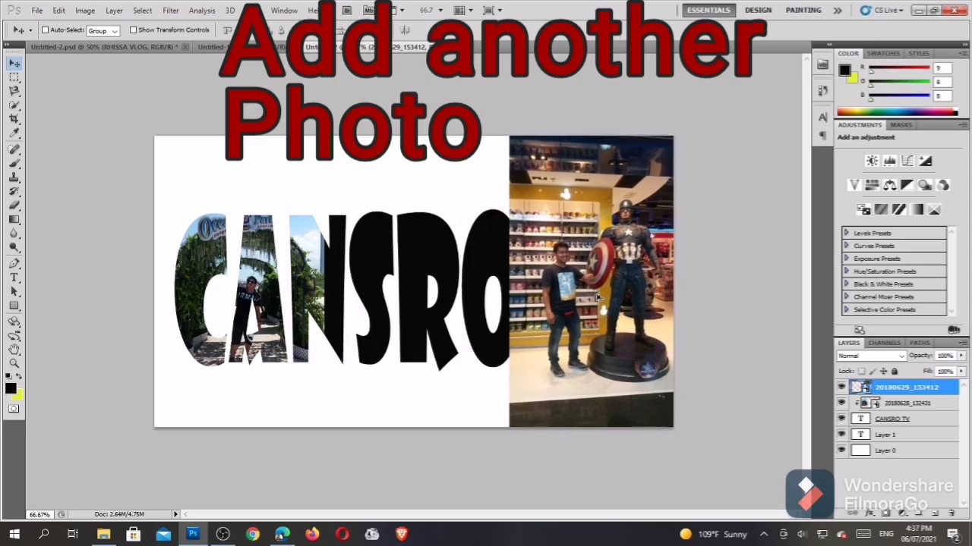
key("ctrl+alt+g")
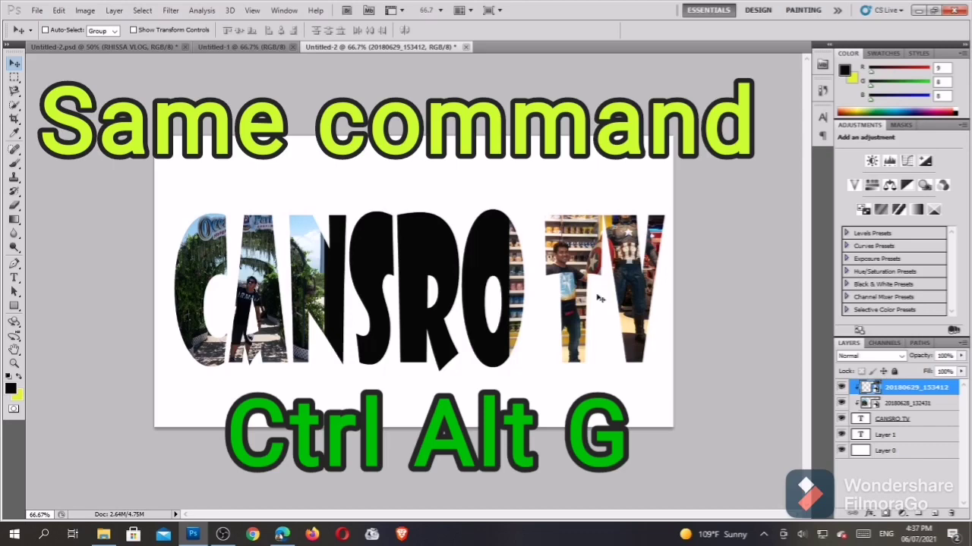
Step: Reposition the clipped photo inside the TV letters and start shrinking it
left_click_drag(625, 267, 634, 272)
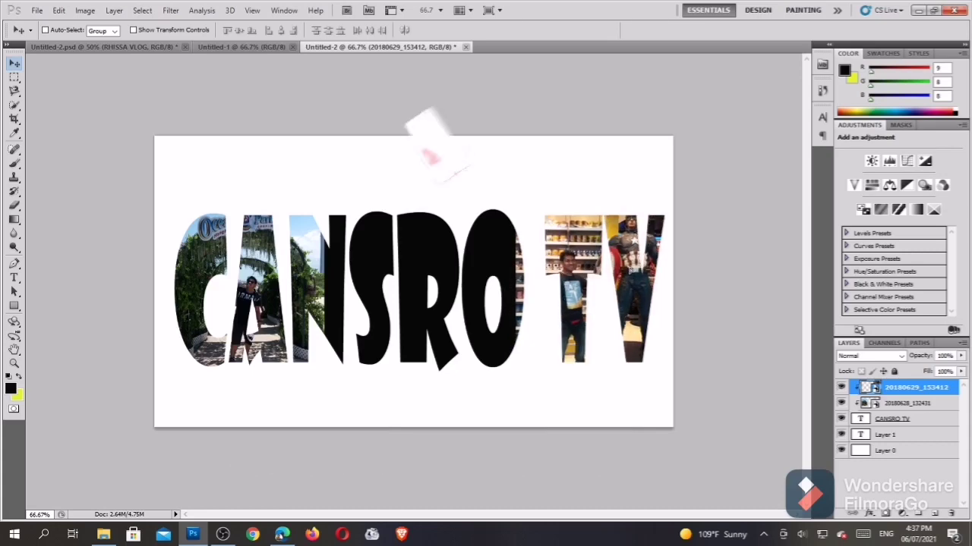
left_click_drag(634, 273, 625, 249)
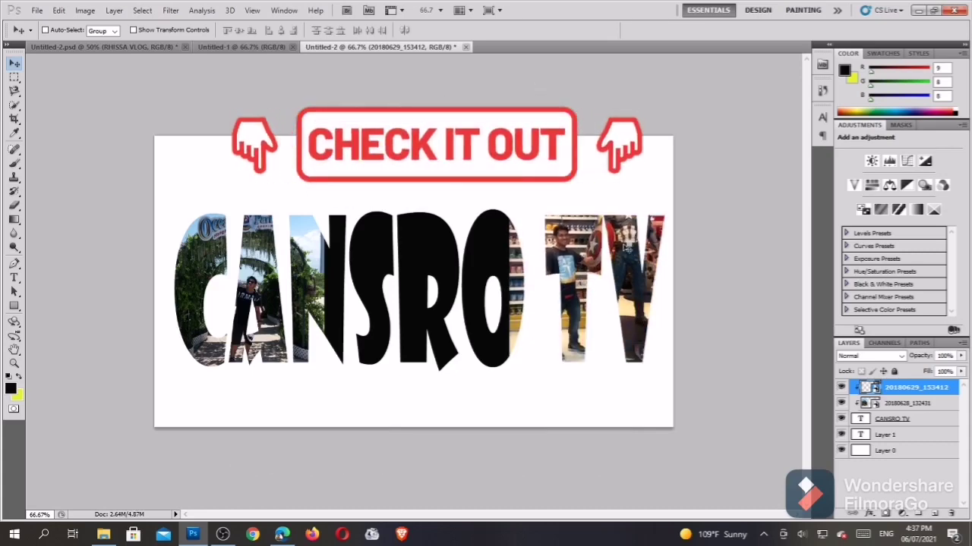
key("ctrl+t")
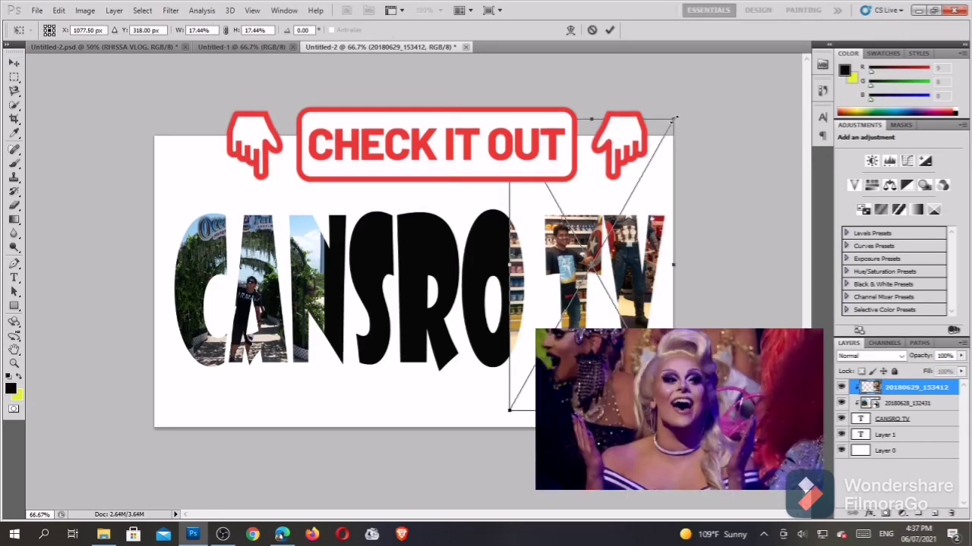
left_click_drag(675, 120, 667, 156)
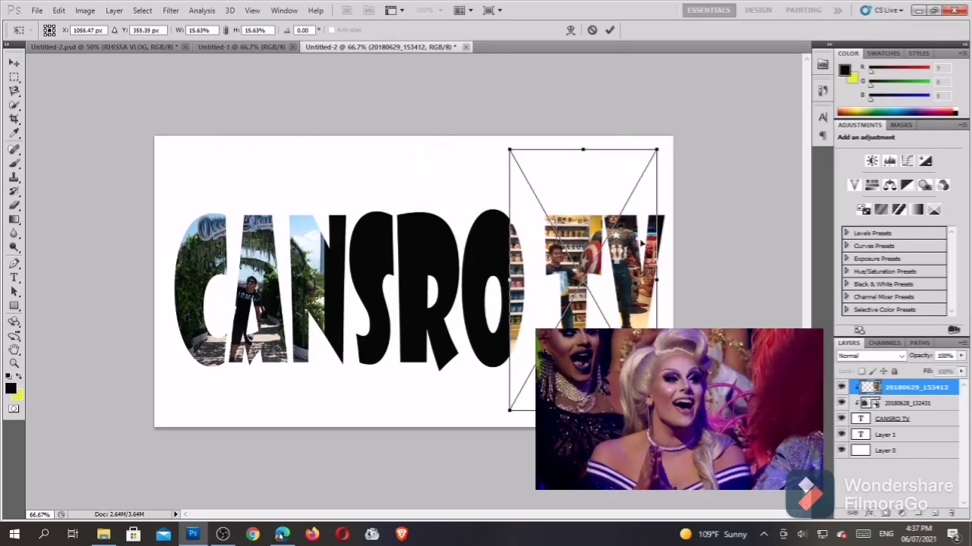
mouse_move(626, 271)
left_mouse_down()
mouse_move(634, 282)
mouse_move(634, 259)
left_mouse_up()
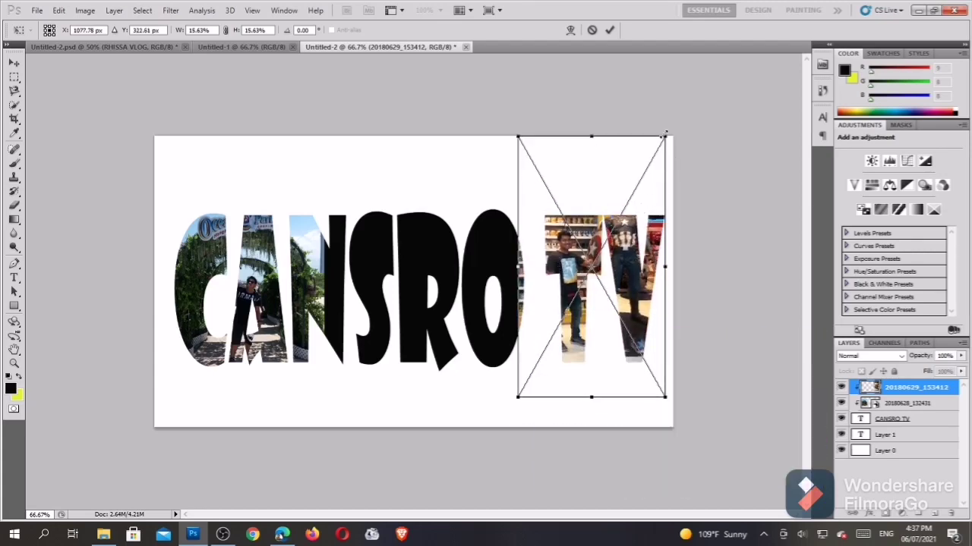
Step: Finish scaling the TV photo to 13.79% to fill the letters, then un-maximize Photoshop
left_click_drag(665, 133, 658, 155)
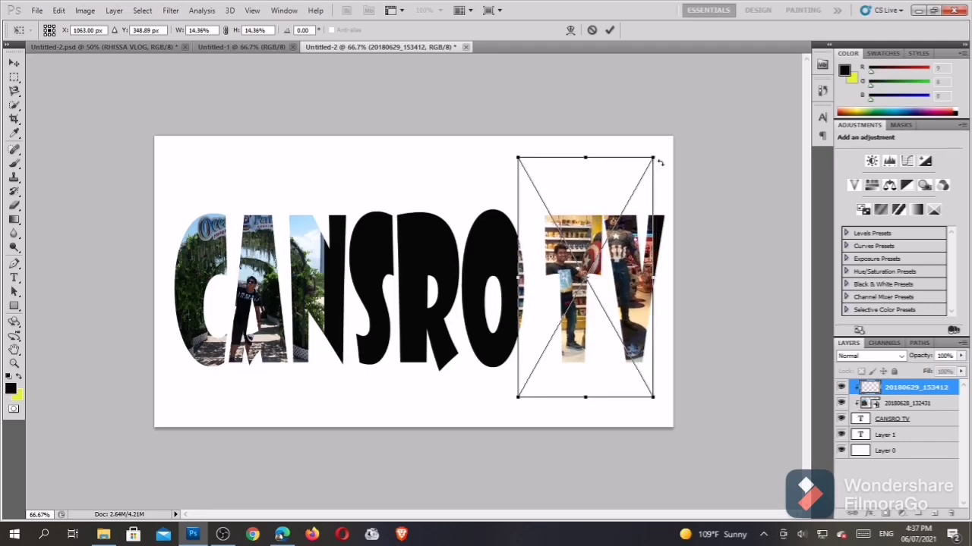
left_click_drag(658, 154, 656, 162)
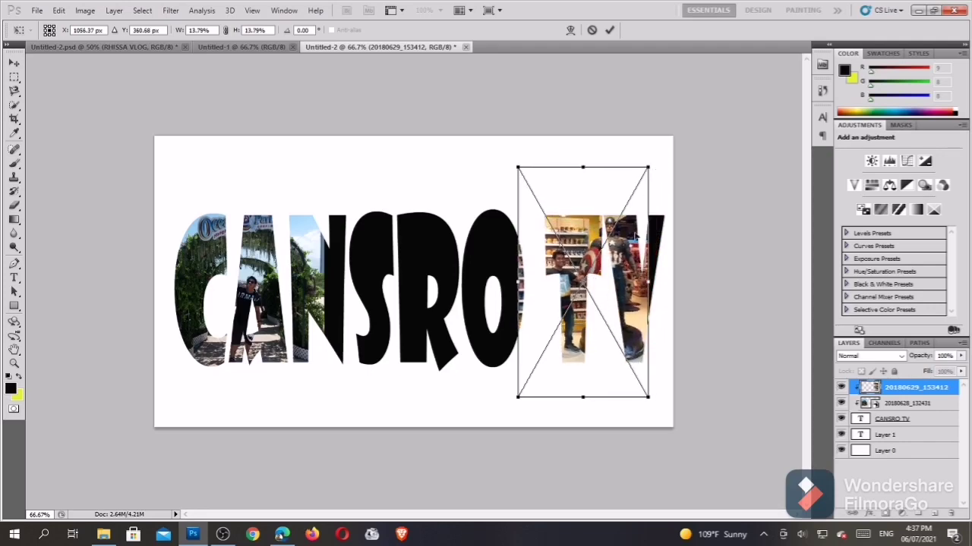
left_click_drag(637, 236, 655, 241)
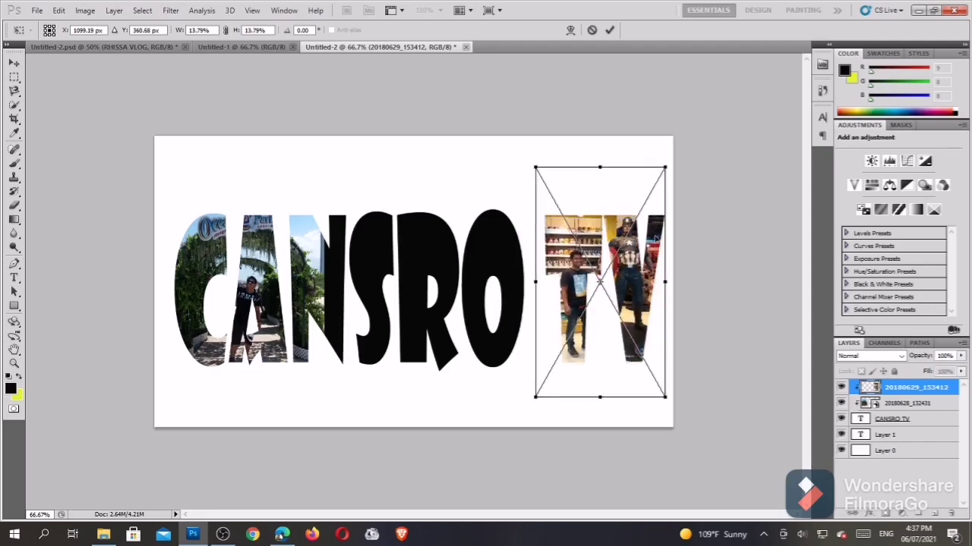
left_click(609, 30)
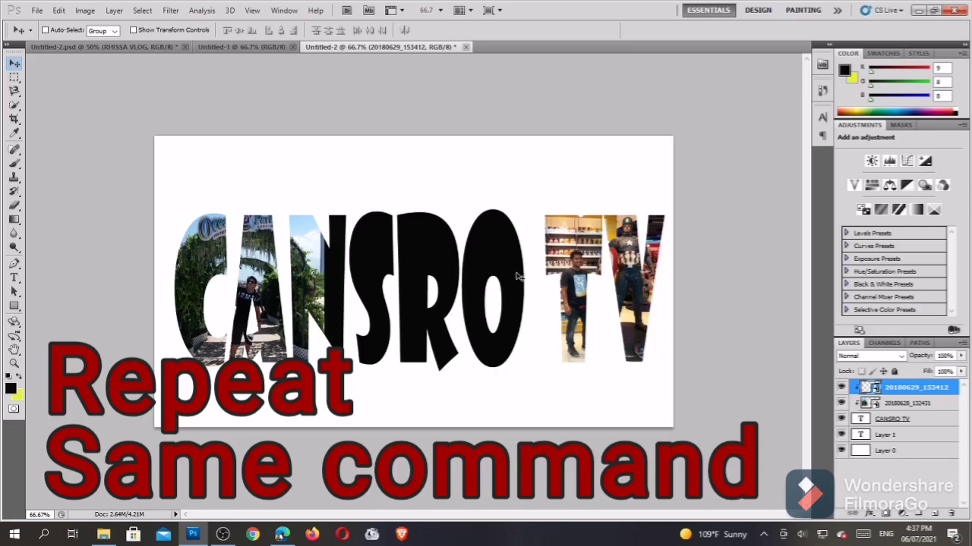
left_click(933, 10)
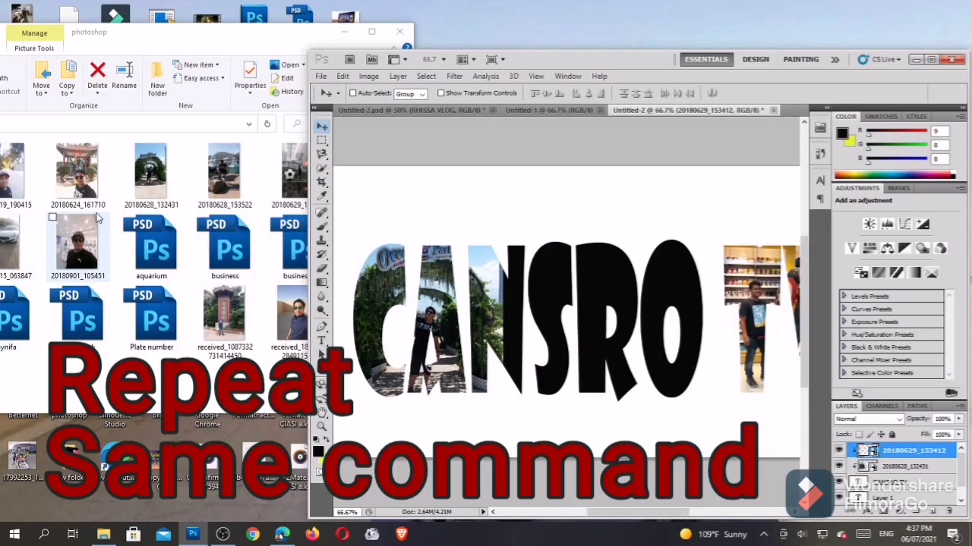
Step: Place fountain photo 20180628_153522 over the SRO letters and clip it into the title
left_click(224, 176)
left_click_drag(224, 177, 497, 355)
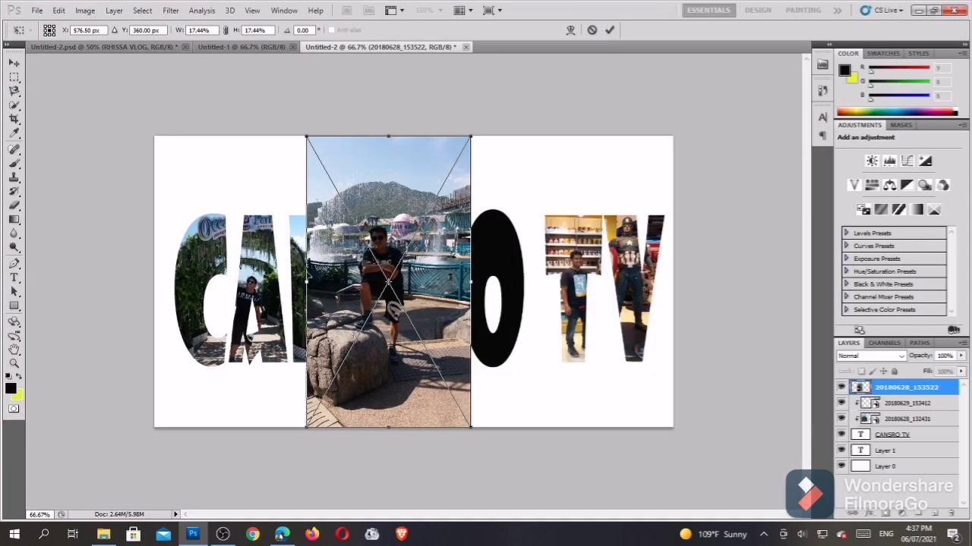
left_click_drag(405, 314, 464, 299)
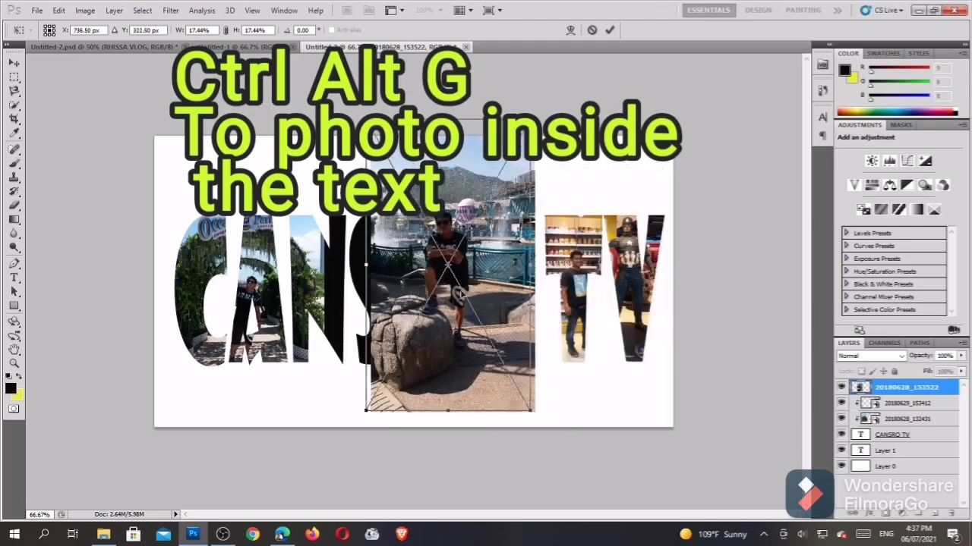
left_click_drag(464, 299, 469, 306)
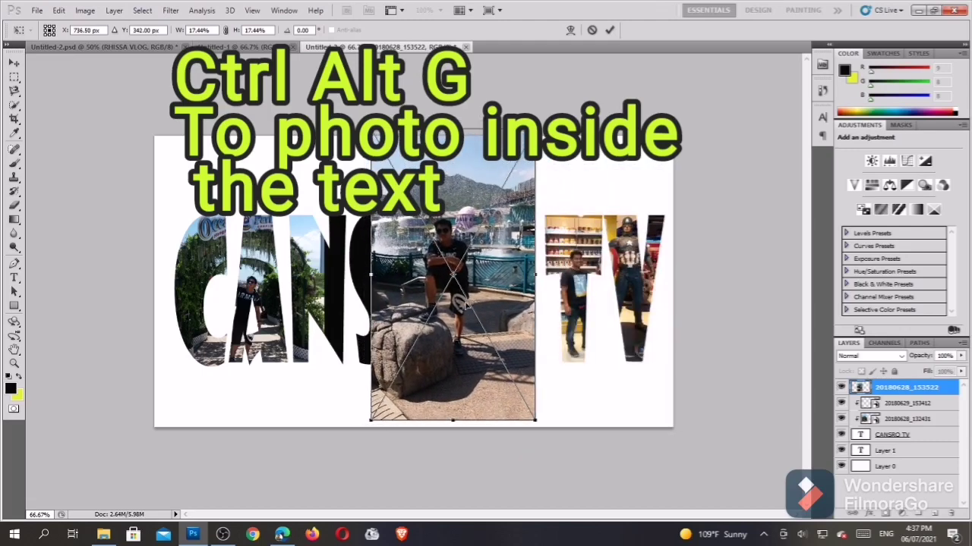
left_click(610, 30)
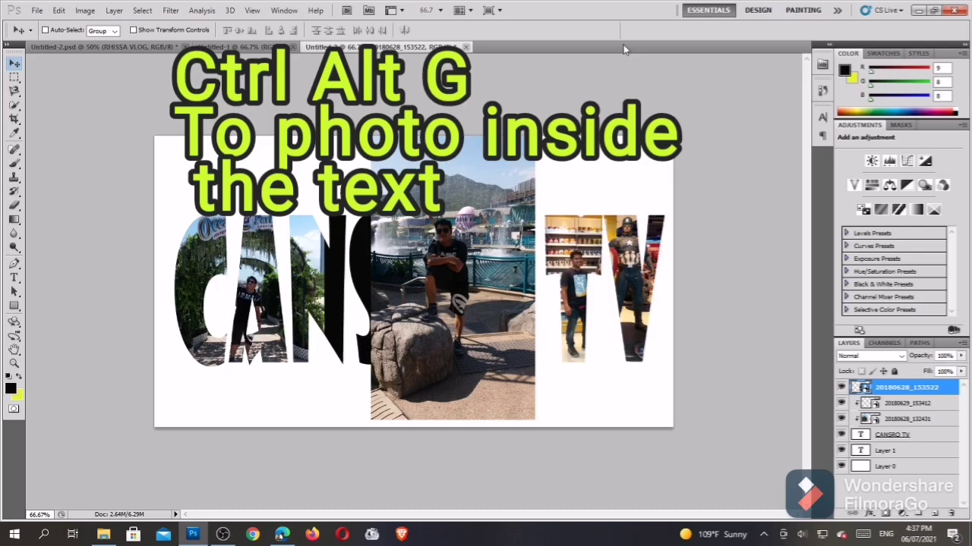
key("ctrl+alt+g")
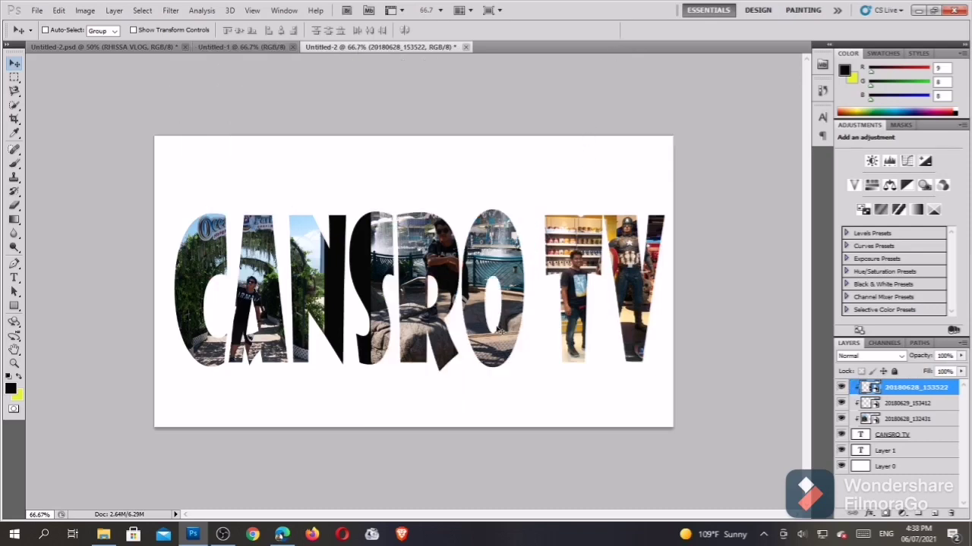
Step: Shift the fountain photo so the seated man fills S and R, then shrink the windows
mouse_move(499, 331)
left_mouse_down()
mouse_move(479, 331)
mouse_move(484, 340)
left_mouse_up()
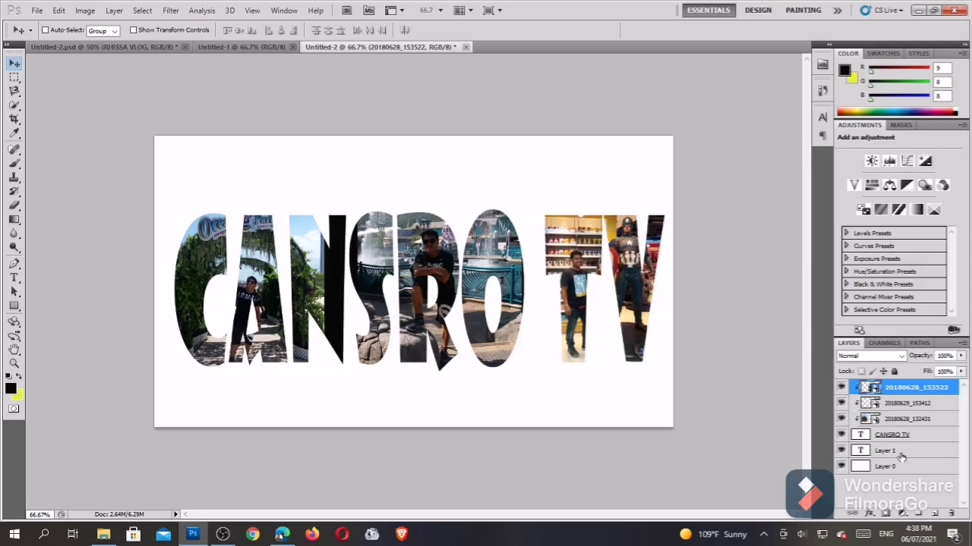
left_click(933, 11)
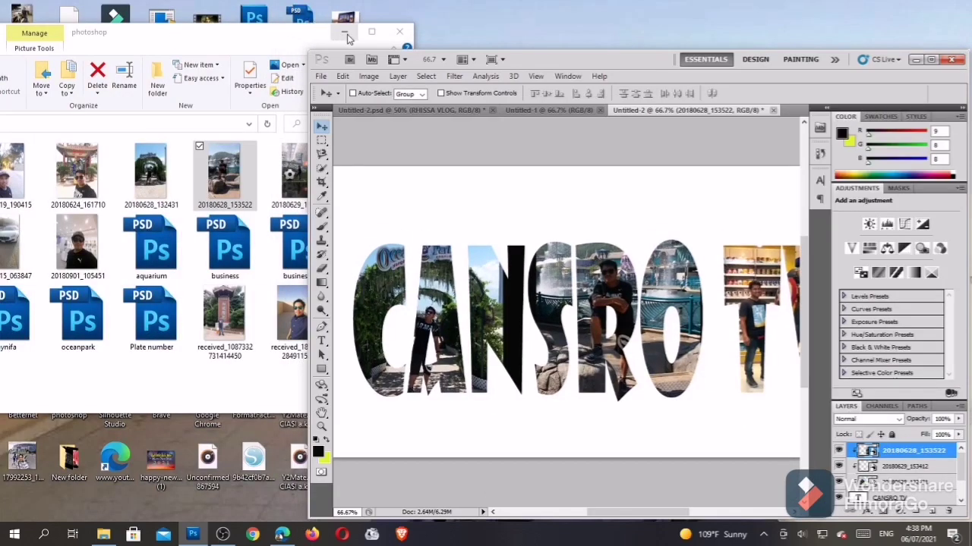
left_click(346, 35)
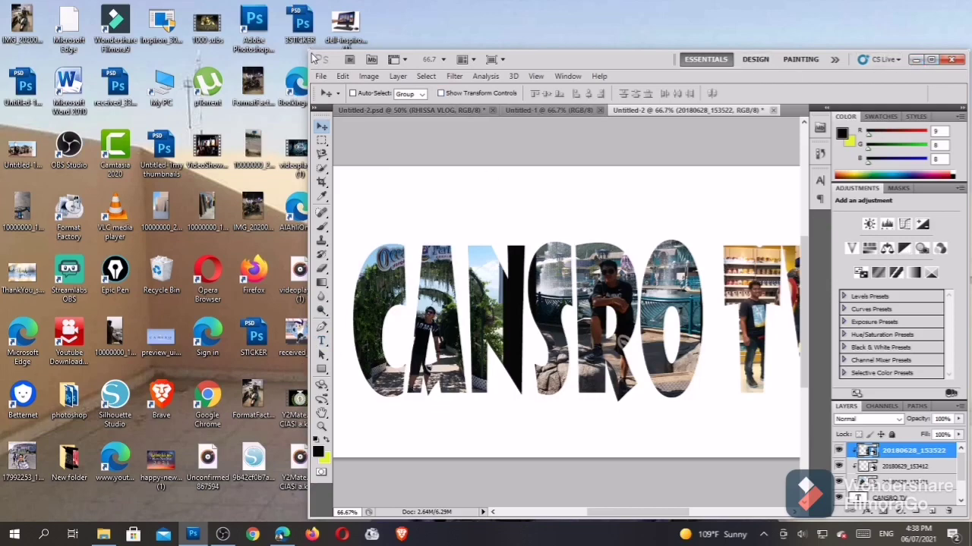
Step: Bring the subscribe PNG from the desktop into the design and commit it
left_click_drag(309, 50, 471, 79)
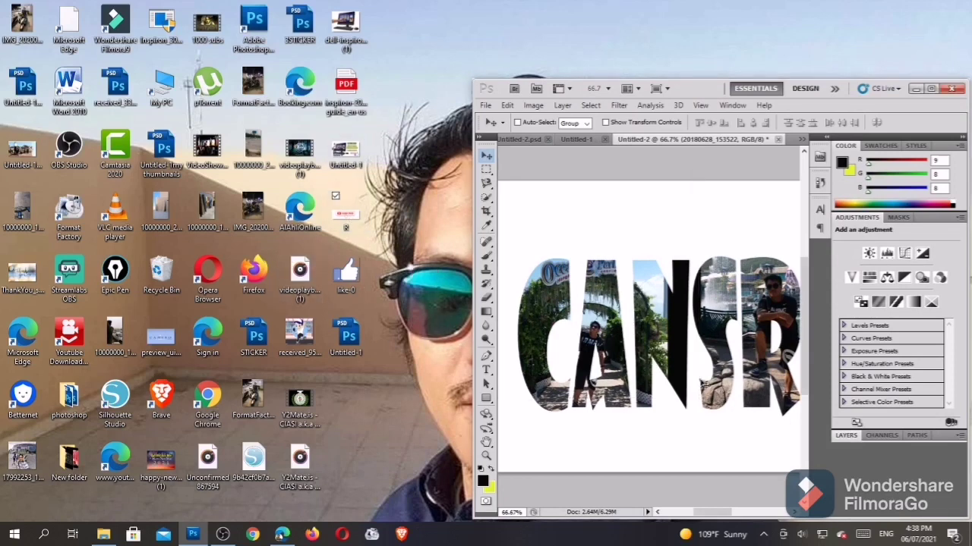
left_click_drag(345, 215, 650, 336)
left_click(930, 88)
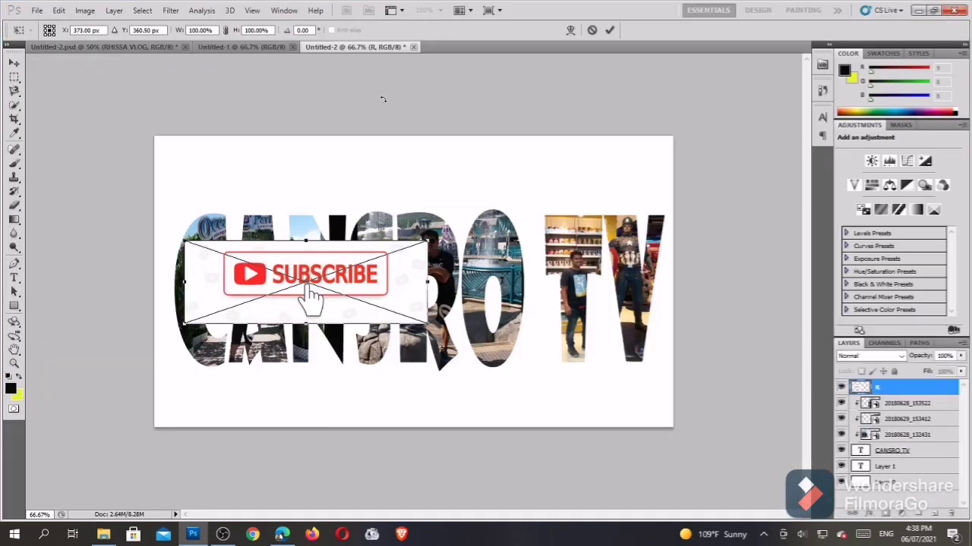
left_click(612, 30)
Step: Scale the SUBSCRIBE button down below the title's lower right, then minimize Photoshop
left_click_drag(377, 289, 560, 395)
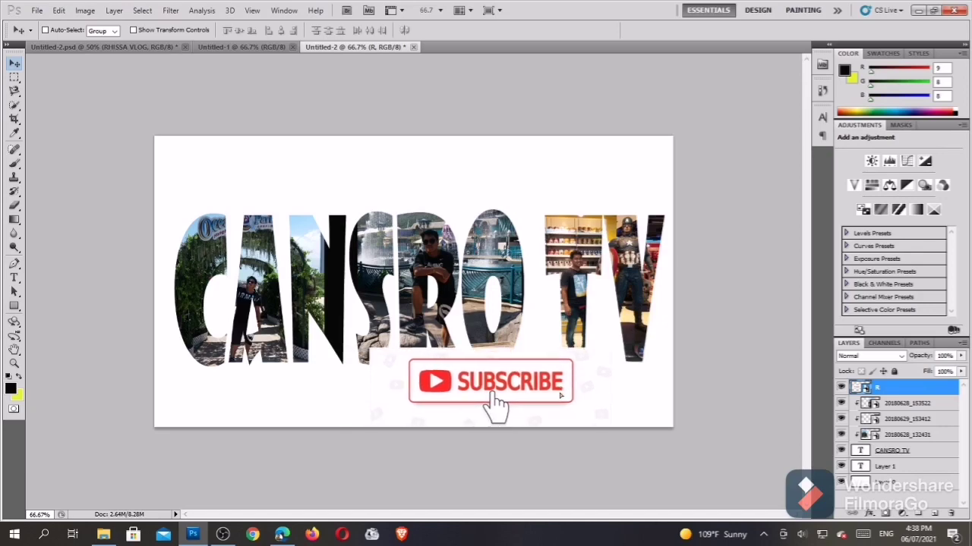
left_click_drag(561, 396, 574, 410)
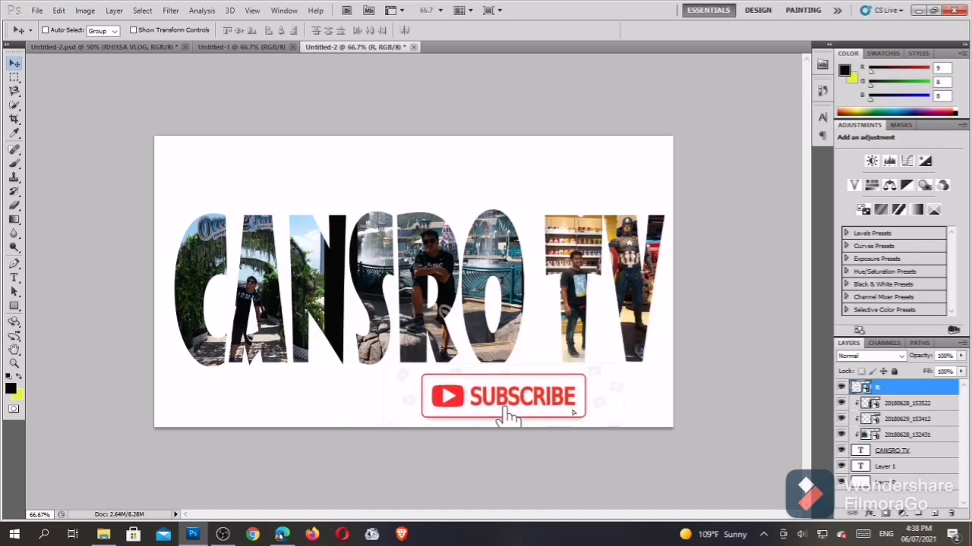
left_click_drag(505, 410, 499, 404)
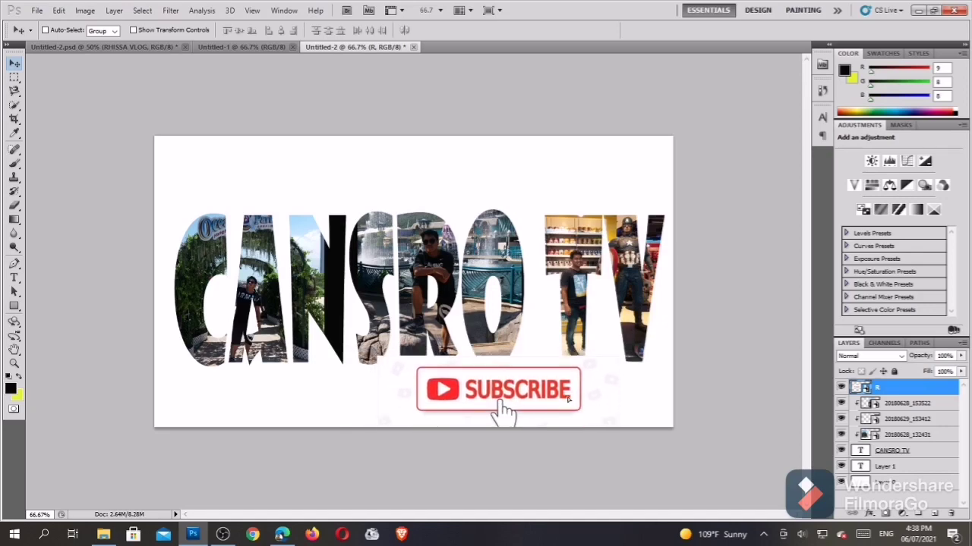
mouse_move(567, 400)
left_mouse_down()
mouse_move(531, 384)
mouse_move(481, 394)
mouse_move(580, 397)
left_mouse_up()
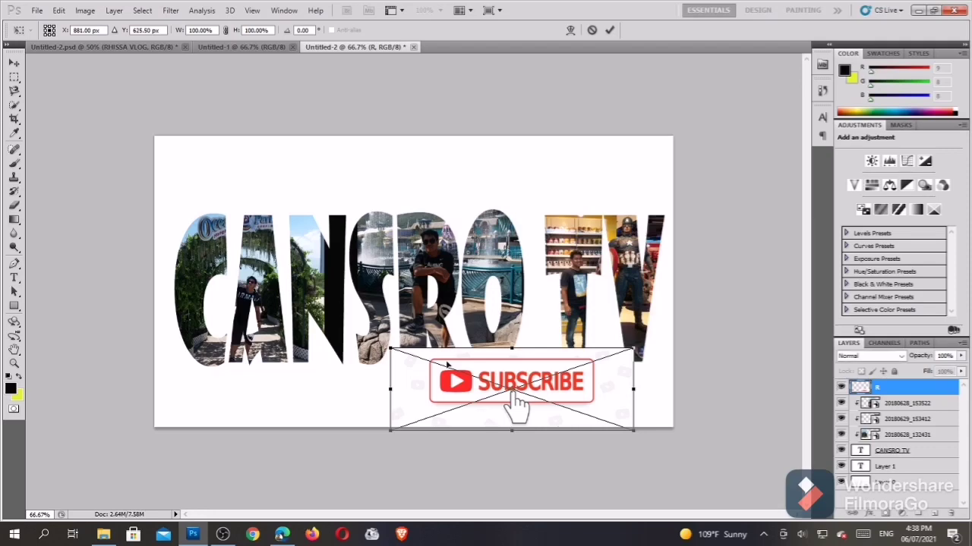
left_click_drag(389, 348, 450, 376)
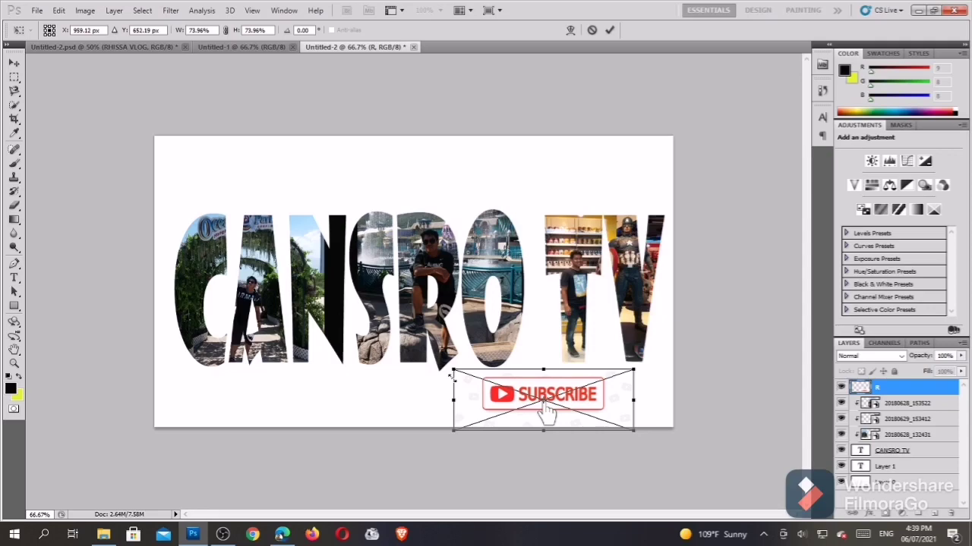
left_click(609, 30)
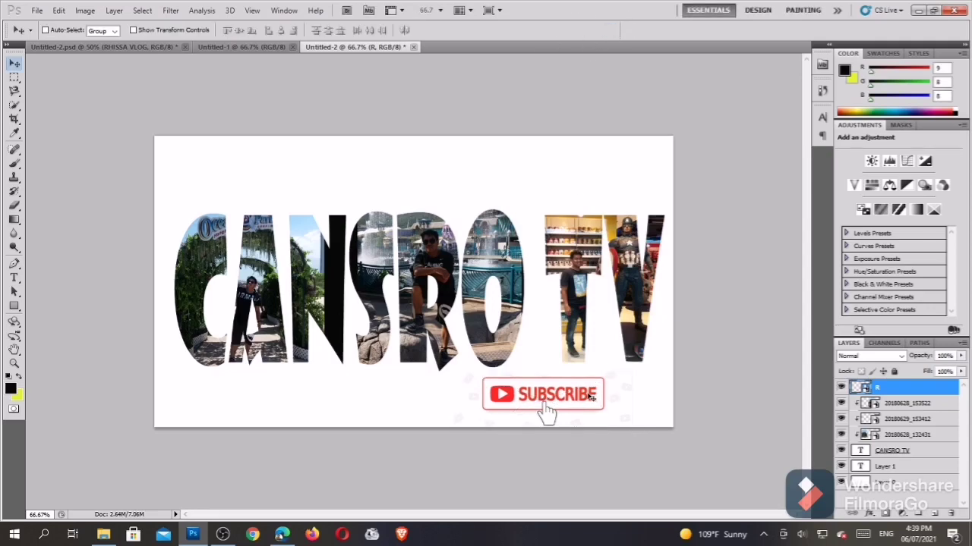
mouse_move(546, 411)
left_mouse_down()
mouse_move(558, 413)
mouse_move(545, 412)
left_mouse_up()
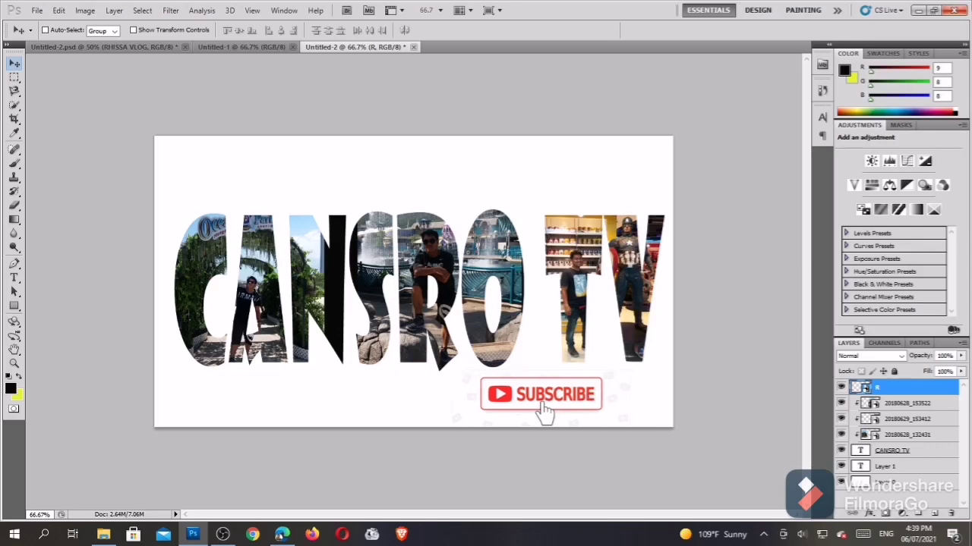
left_click(919, 10)
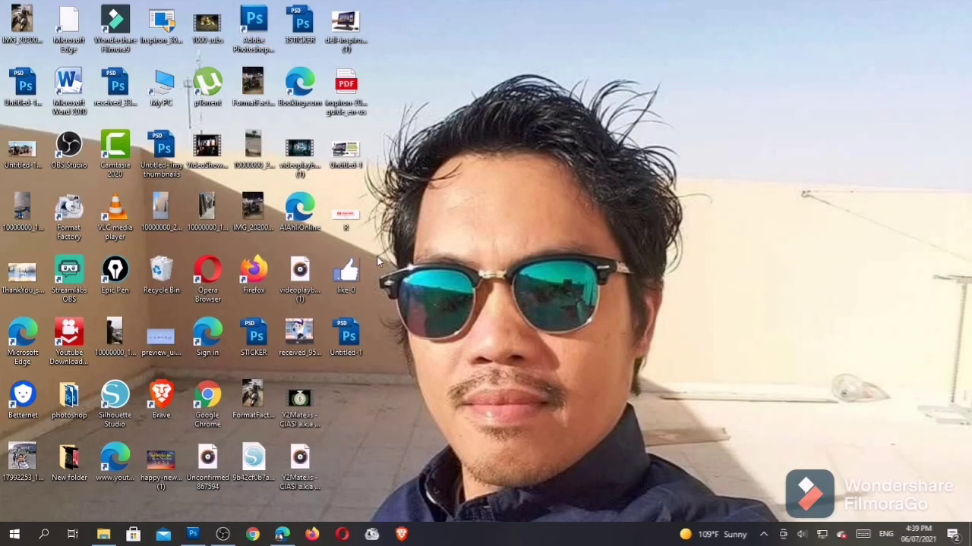
Step: Add the like-0 thumbs-up at about 79% beside the SUBSCRIBE button
left_click_drag(346, 275, 266, 519)
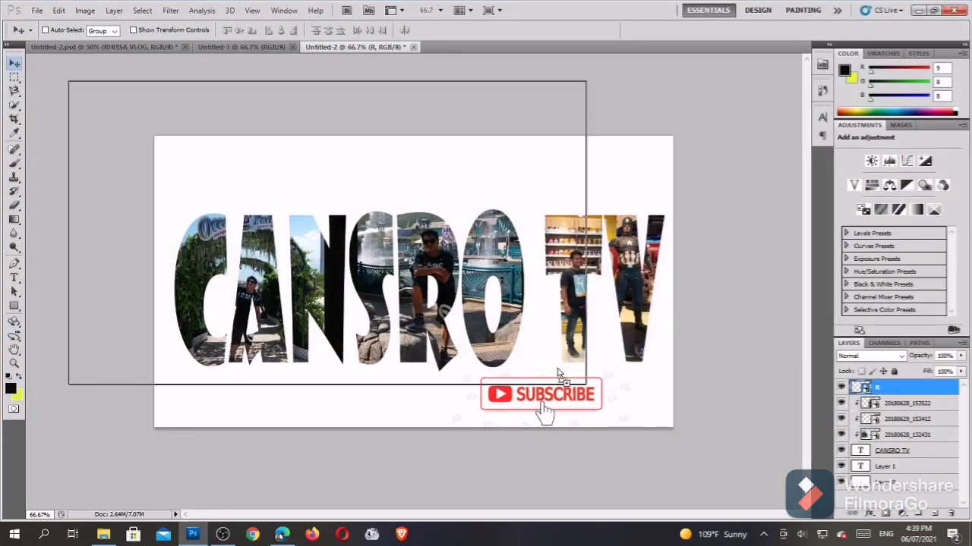
left_click_drag(266, 519, 311, 389)
mouse_move(419, 292)
left_mouse_down()
mouse_move(350, 391)
mouse_move(642, 386)
left_mouse_up()
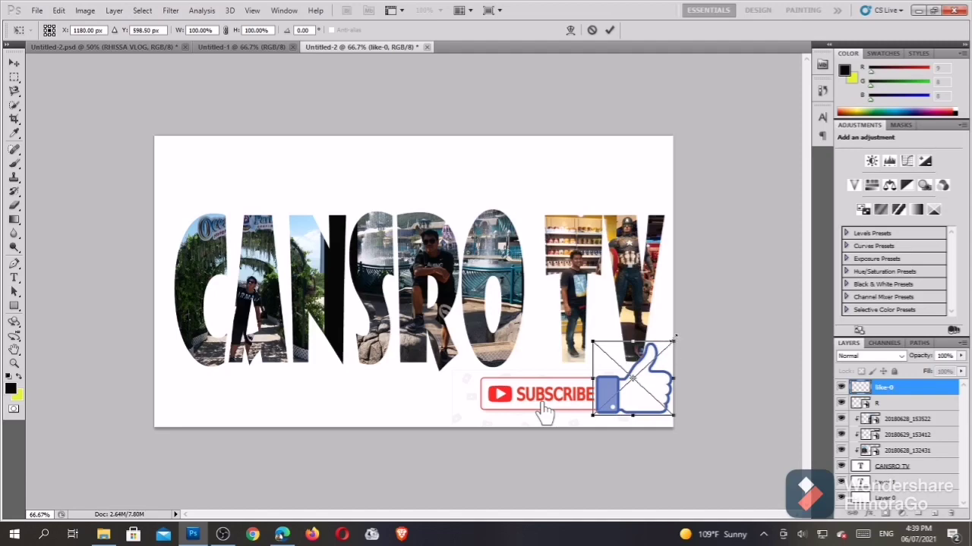
left_click_drag(670, 343, 658, 359)
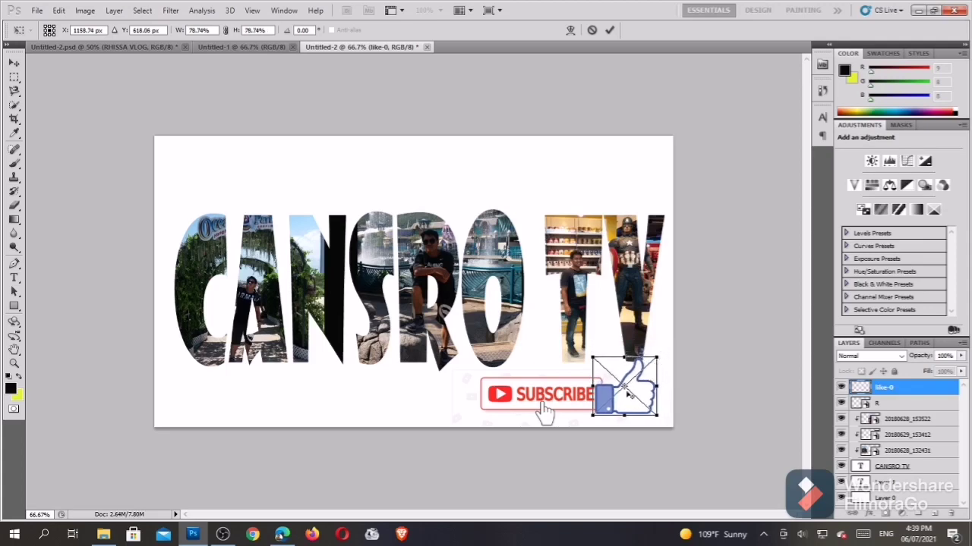
left_click_drag(634, 390, 636, 390)
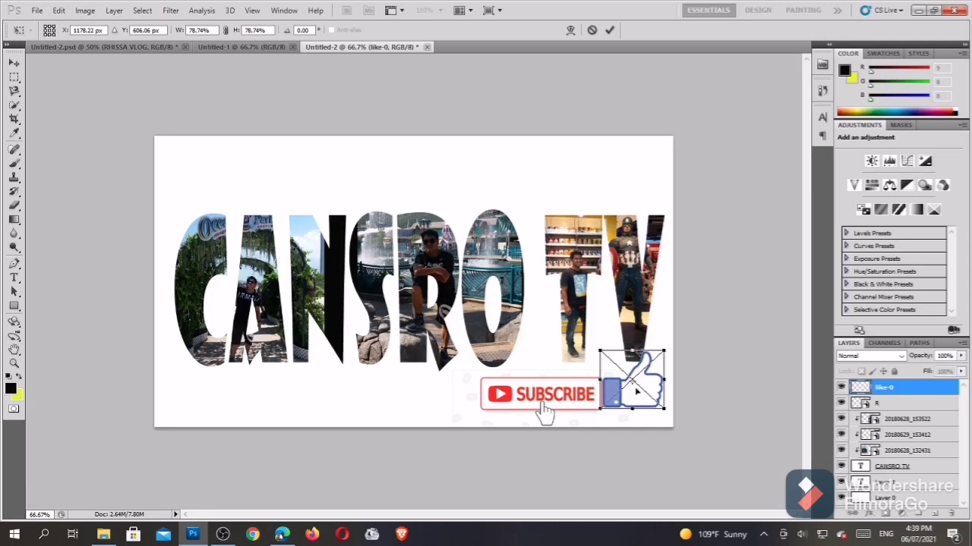
left_click(609, 29)
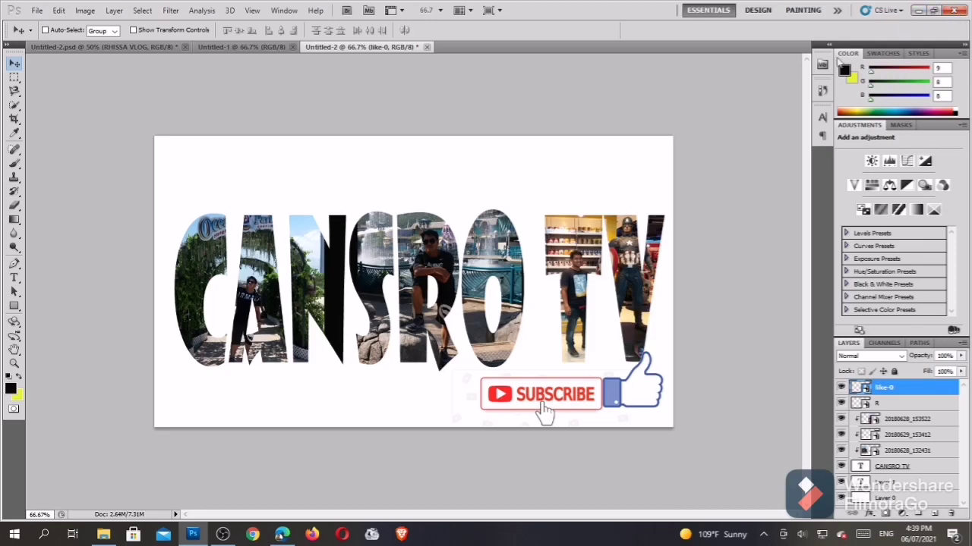
Step: Start a Save As of the design with JPEG as the format
left_click(37, 10)
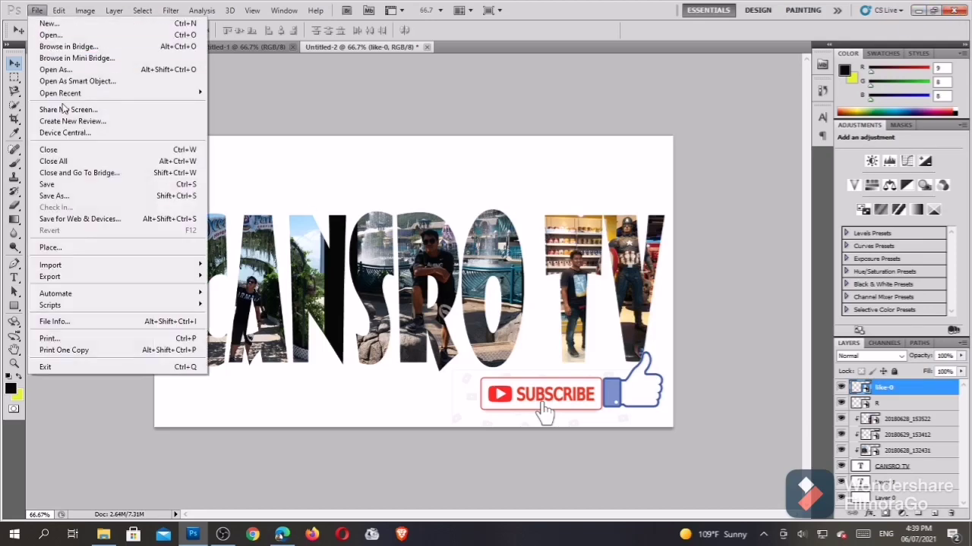
left_click(55, 196)
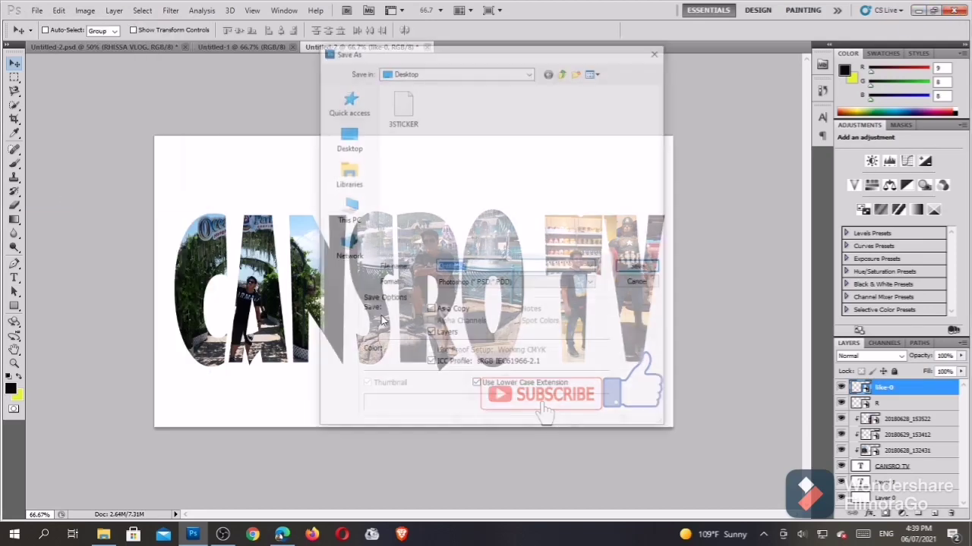
left_click(592, 283)
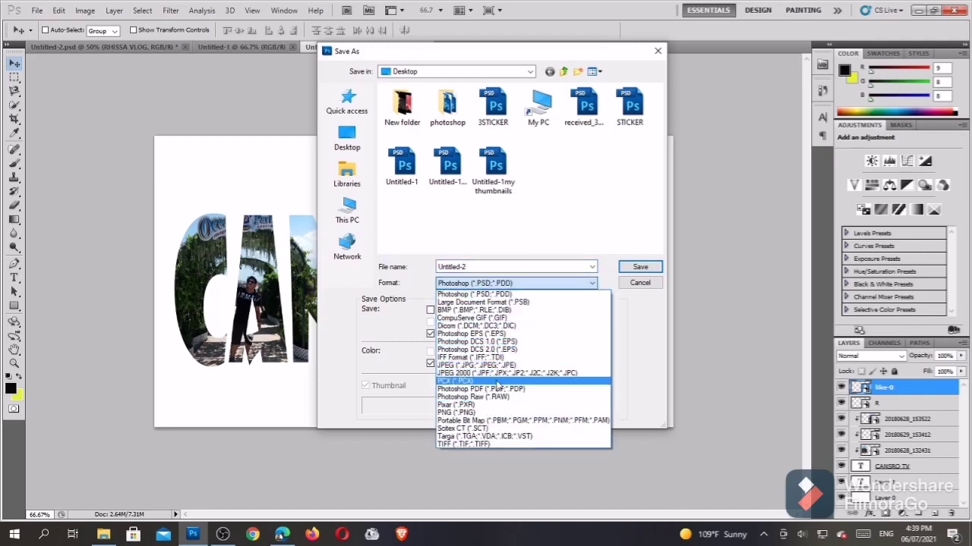
left_click(490, 365)
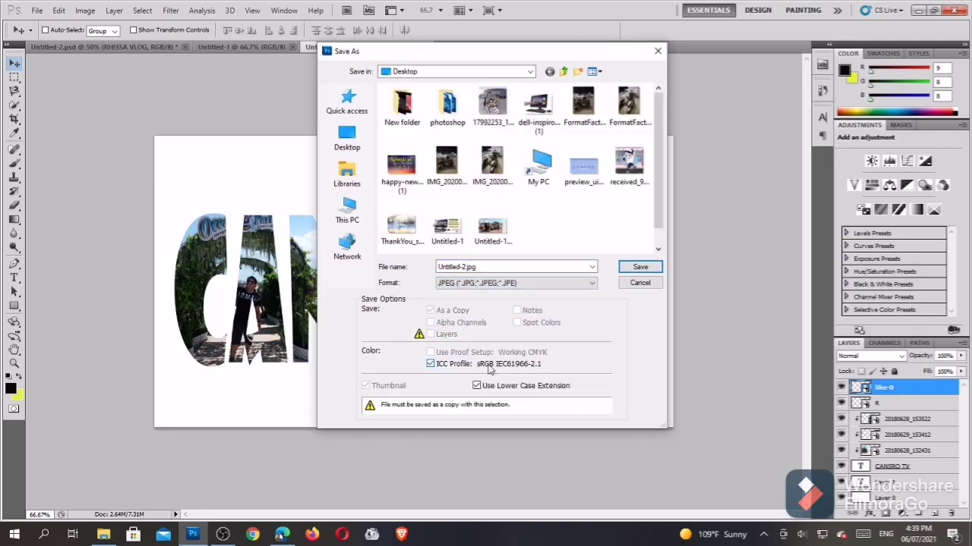
Step: Name the file TEXT IN PHOTO and save it at High JPEG quality 8
double_click(483, 267)
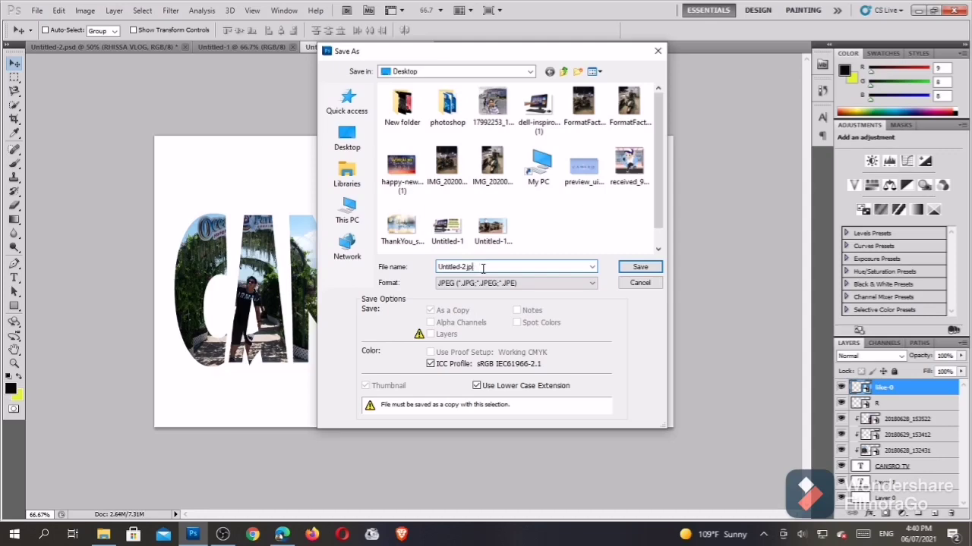
key("BackSpace")
key("BackSpace")
key("BackSpace")
type("PHOTO")
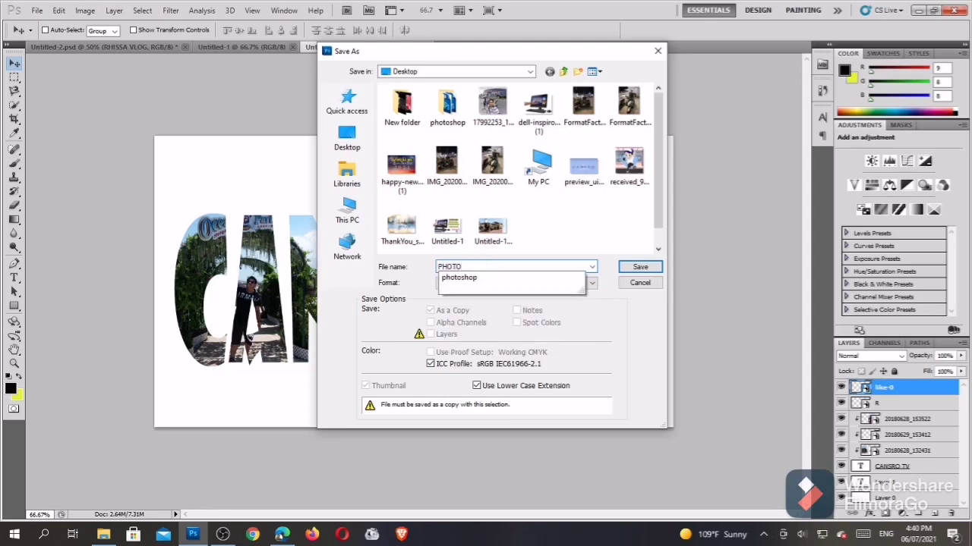
key("BackSpace")
key("BackSpace")
key("BackSpace")
key("BackSpace")
type("TEXT IN")
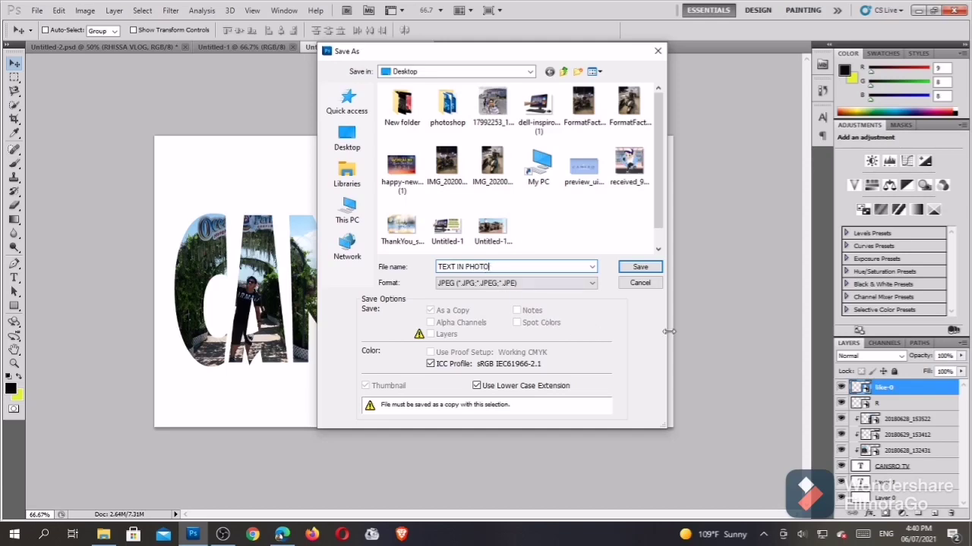
left_click(640, 267)
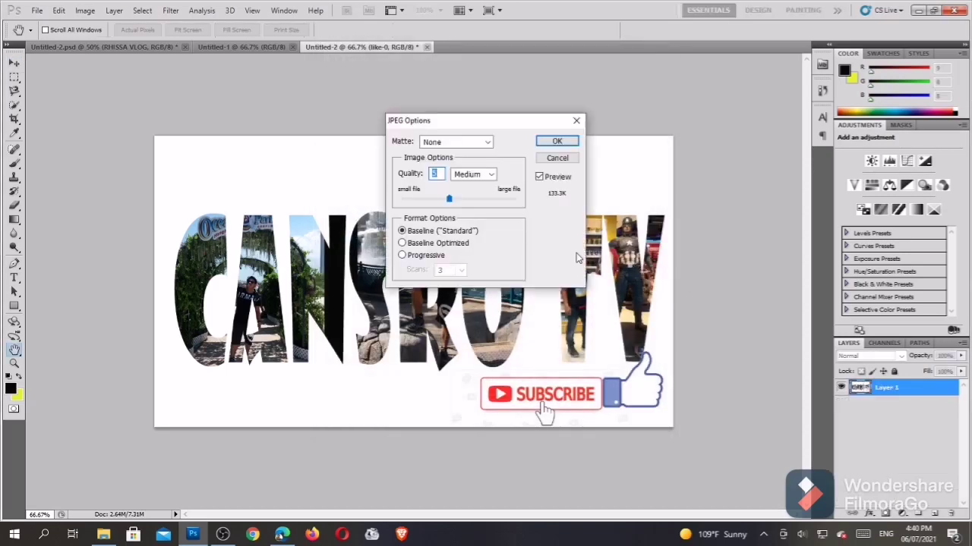
left_click(491, 175)
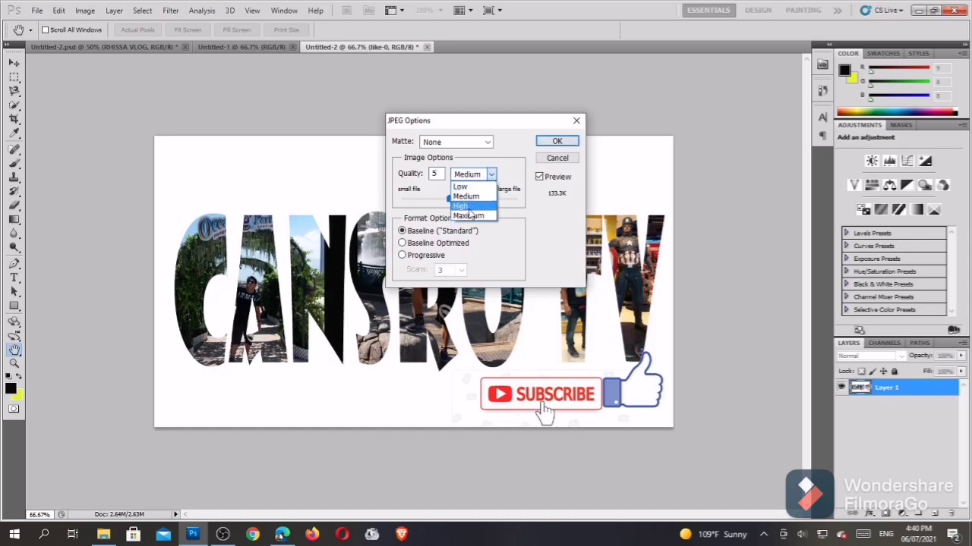
left_click(470, 208)
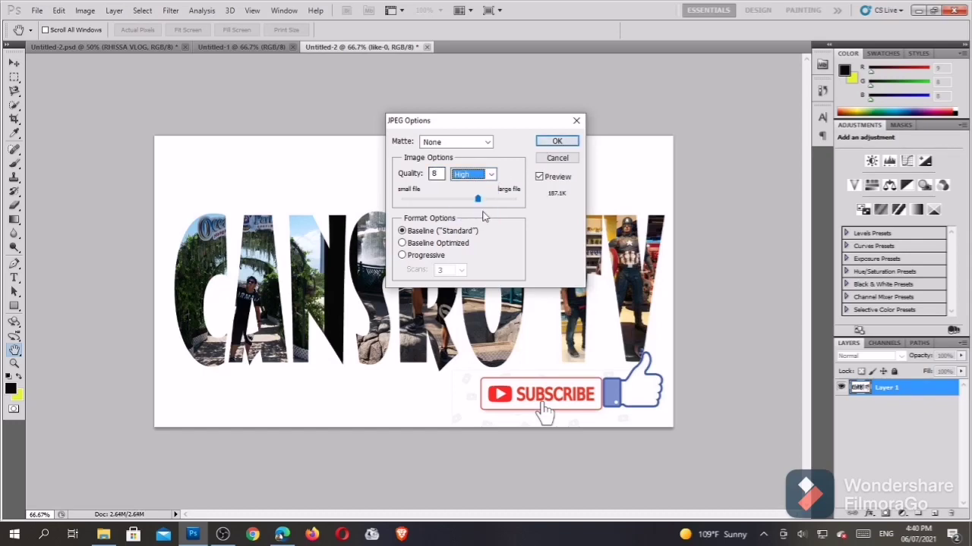
left_click(557, 141)
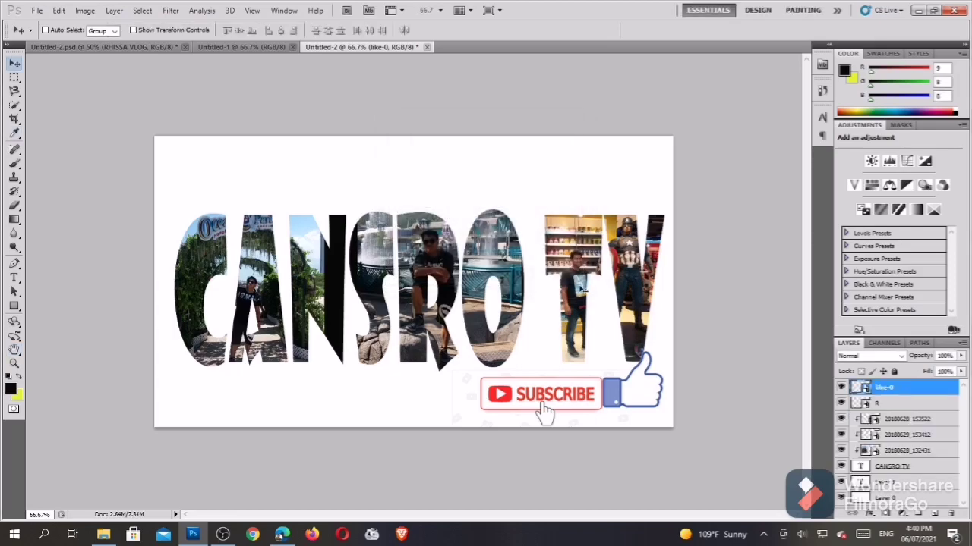
Step: Briefly view the desktop photoshop folder, then return to Photoshop
left_click(918, 11)
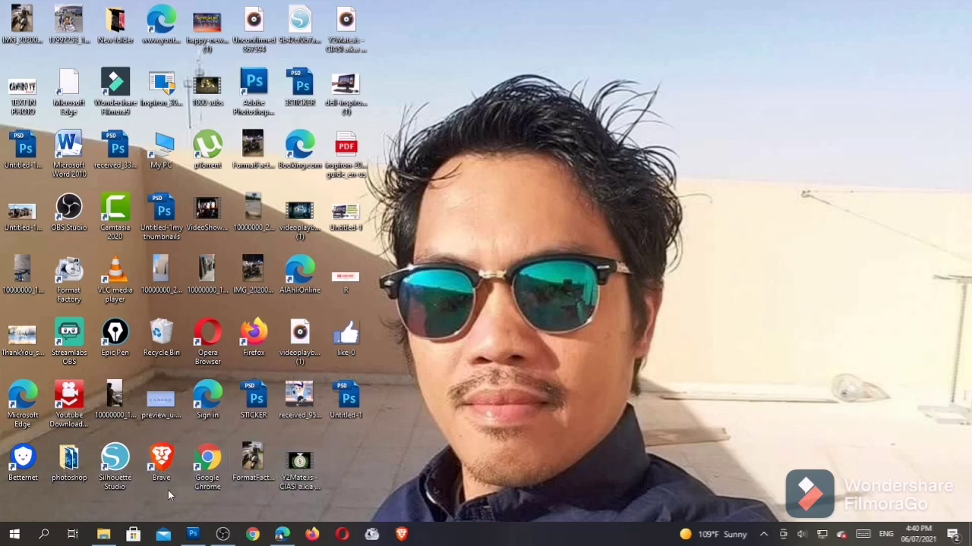
double_click(71, 460)
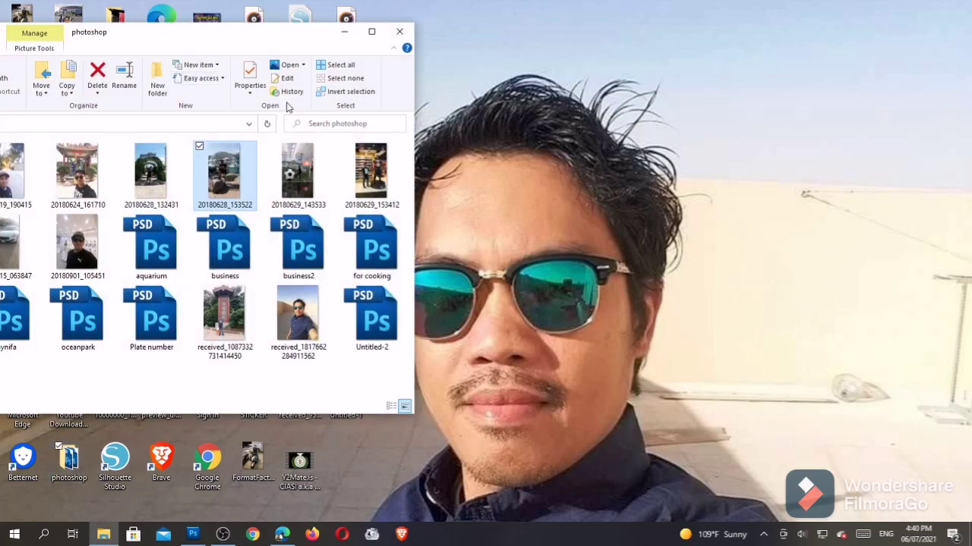
left_click(370, 34)
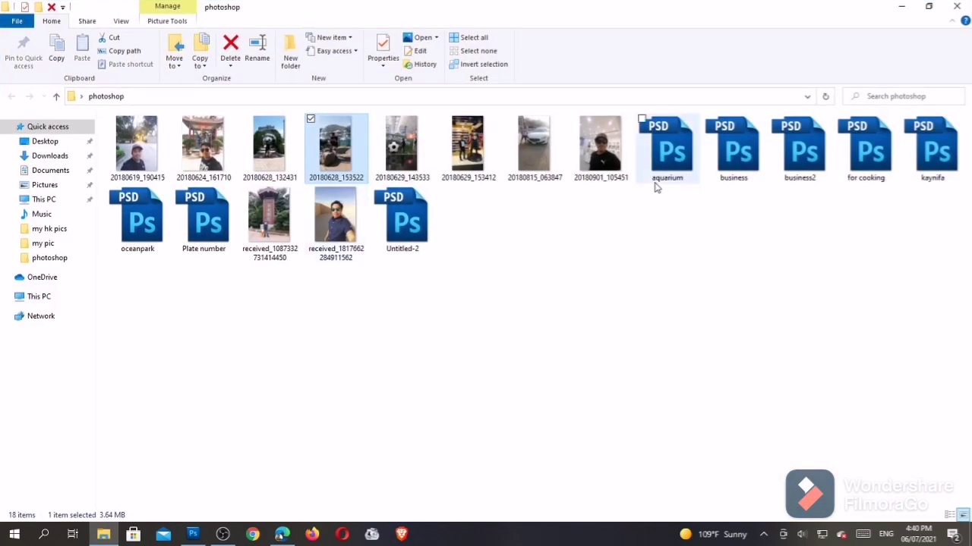
left_click(901, 7)
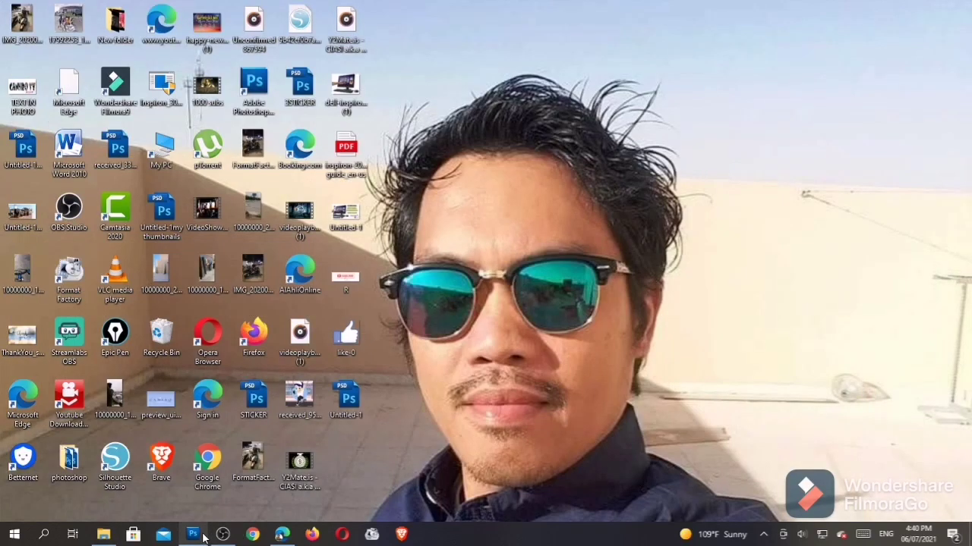
left_click(193, 534)
Step: In Save As, choose TEXT IN PHOTO.jpg as the file name with JPEG format
left_click(36, 10)
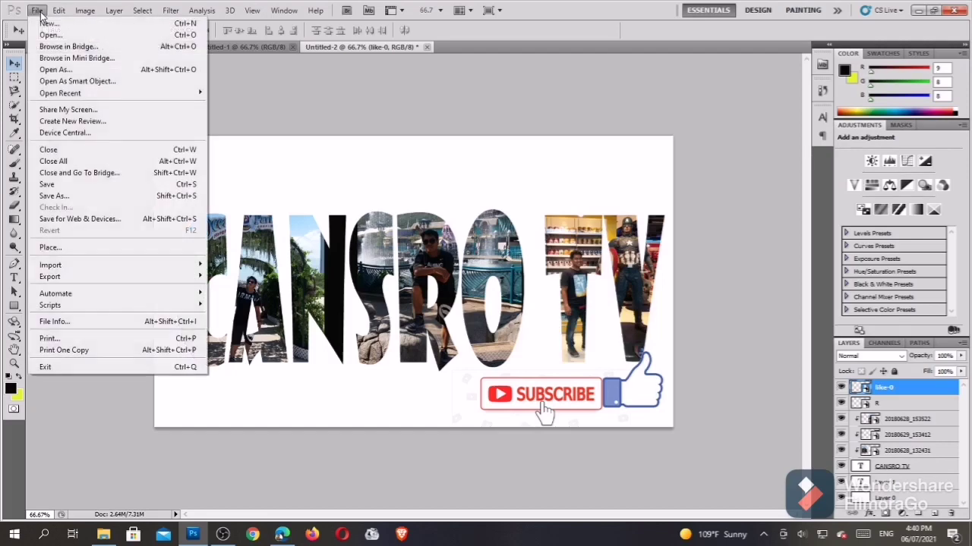
left_click(65, 198)
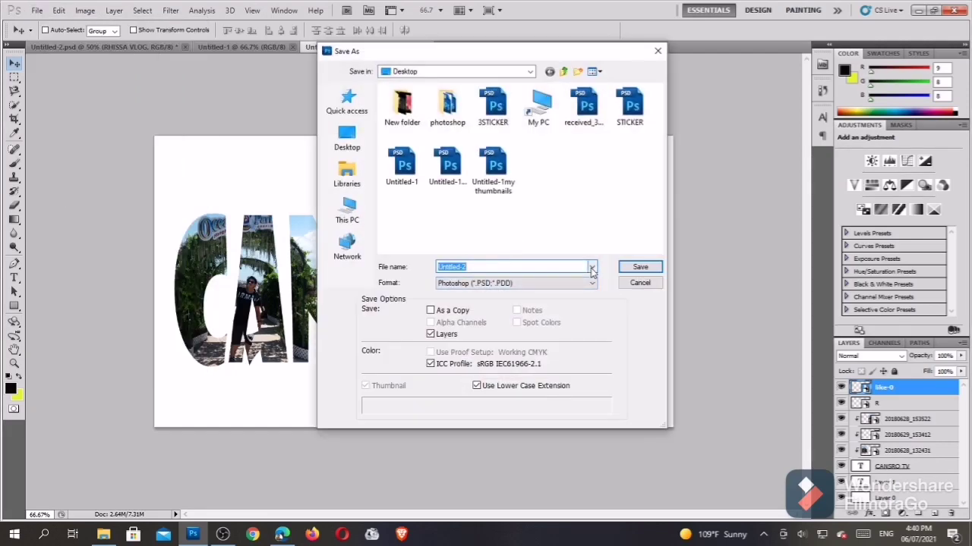
left_click(592, 268)
left_click(581, 268)
key("BackSpace")
type("TEX")
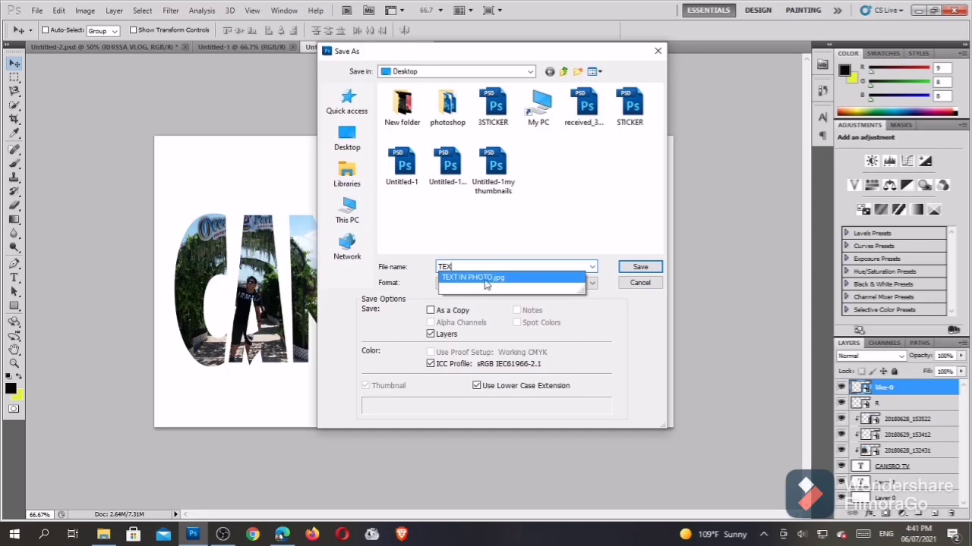
left_click(487, 278)
left_click(584, 284)
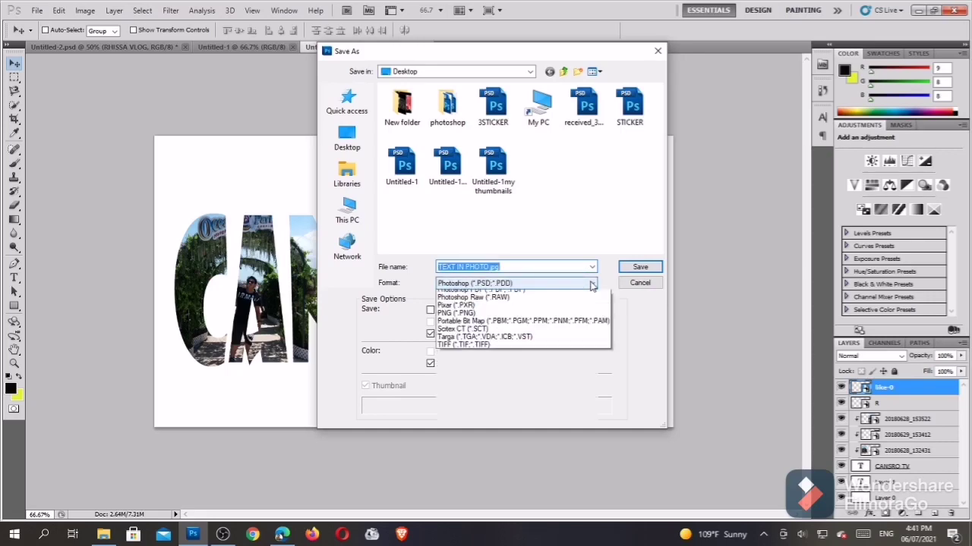
left_click(489, 365)
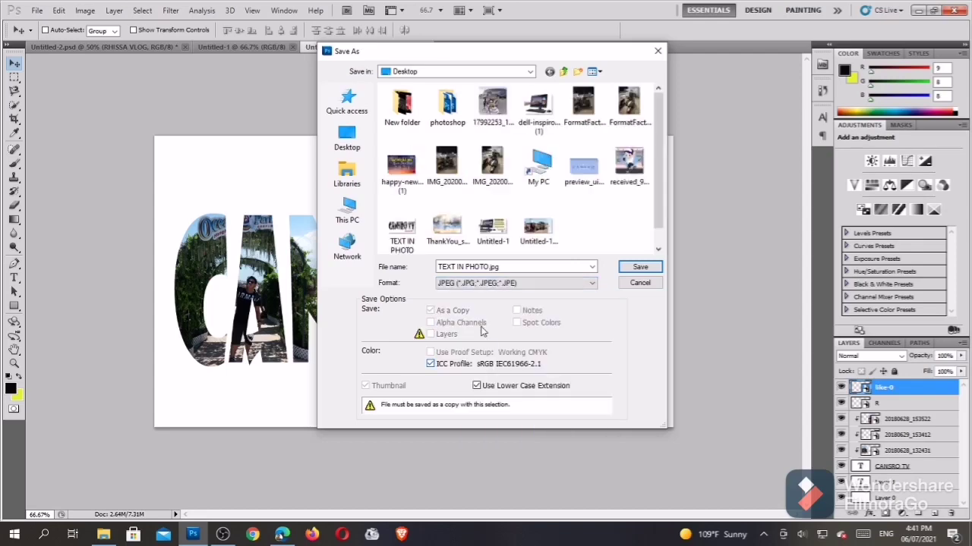
Step: Overwrite the existing TEXT IN PHOTO.jpg at High quality, then minimize Photoshop
left_click(641, 269)
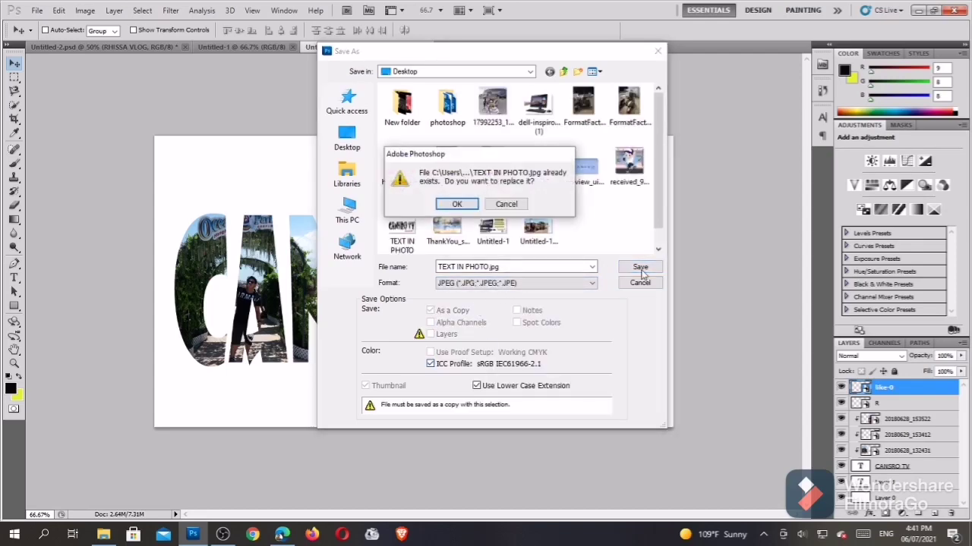
left_click(458, 205)
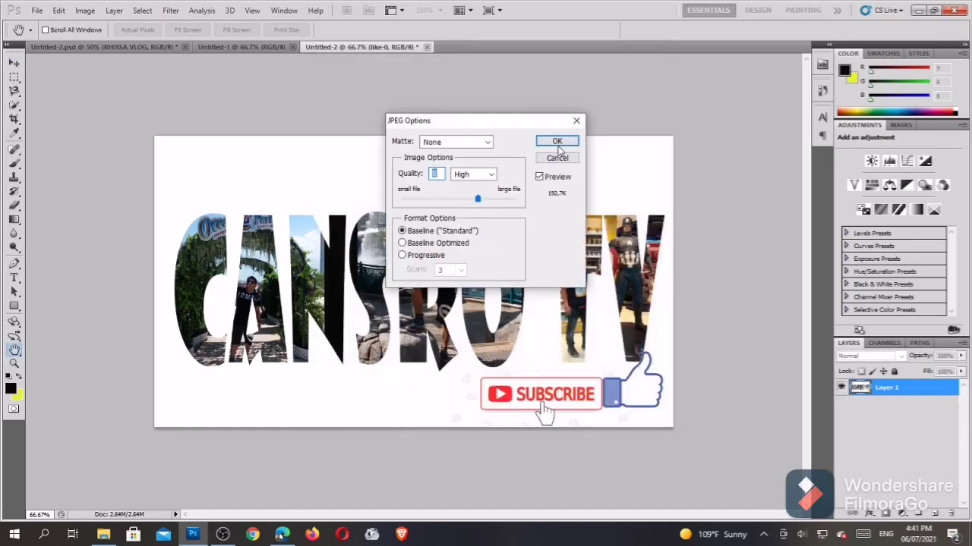
left_click(560, 142)
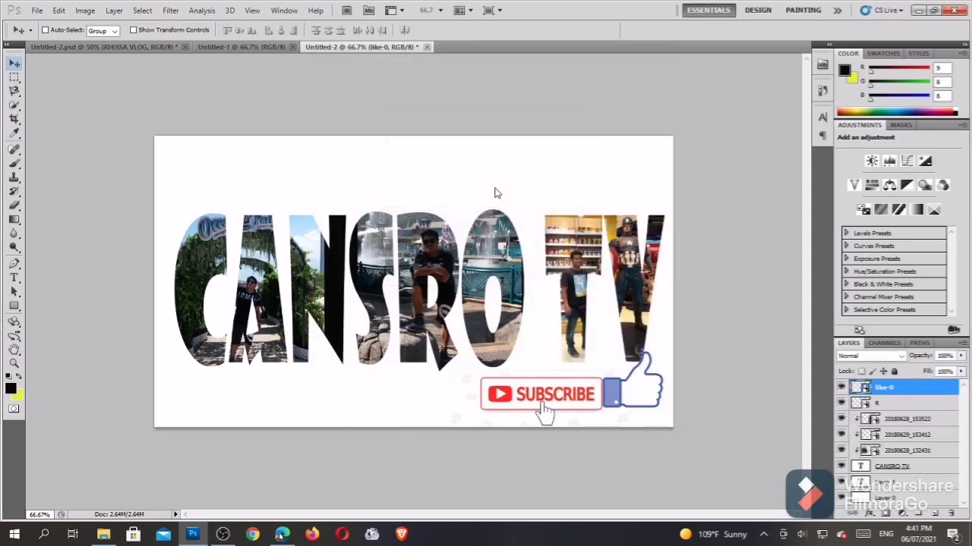
left_click(918, 10)
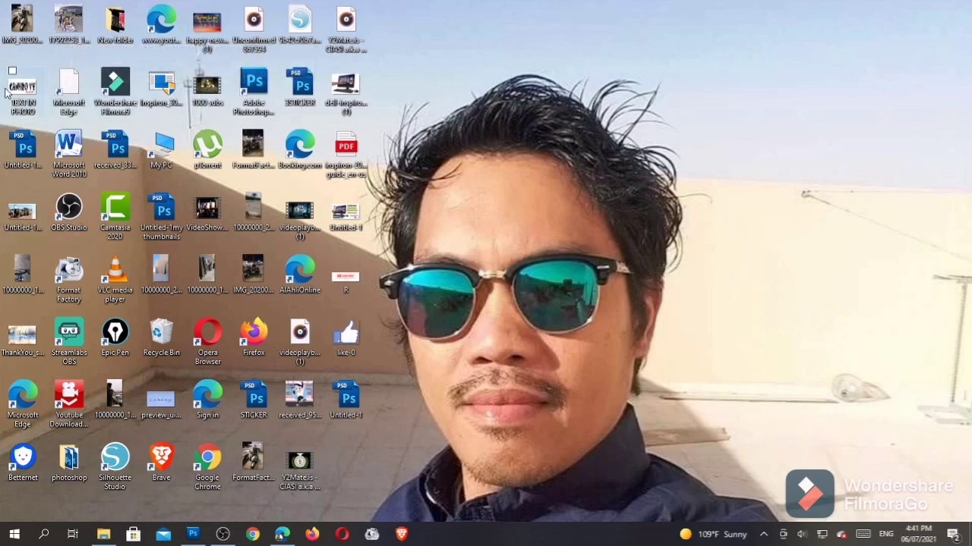
Step: View TEXT IN PHOTO.jpg in Photos, close it, and switch to OBS Studio
double_click(22, 83)
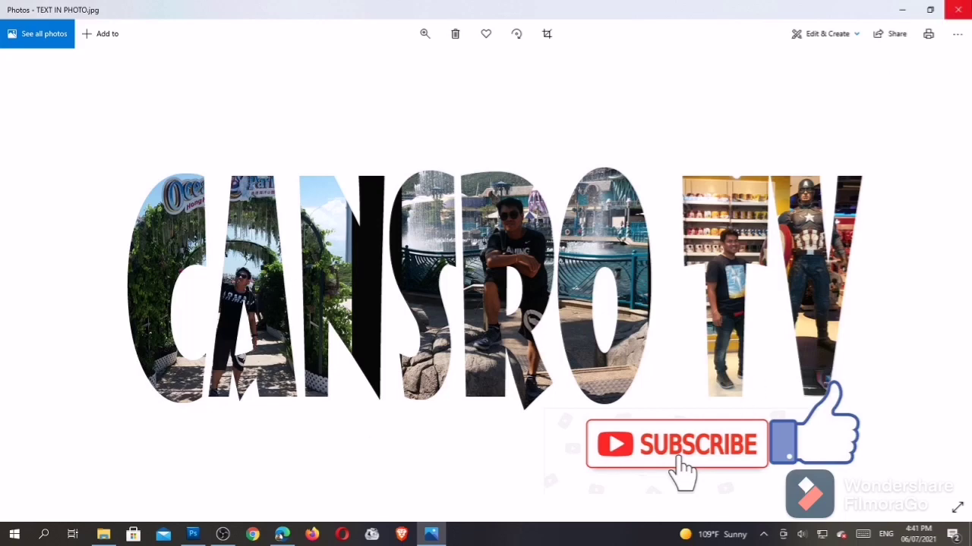
left_click(961, 9)
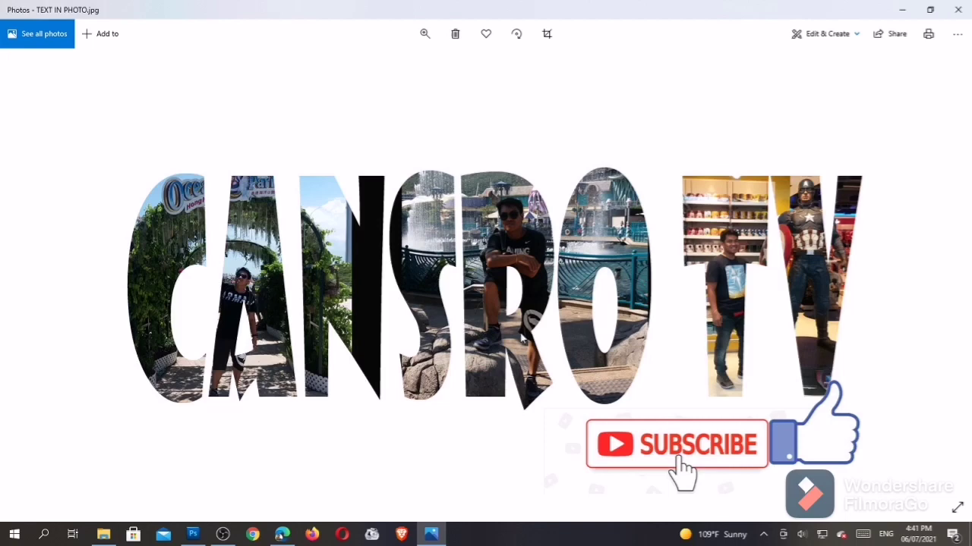
left_click(222, 534)
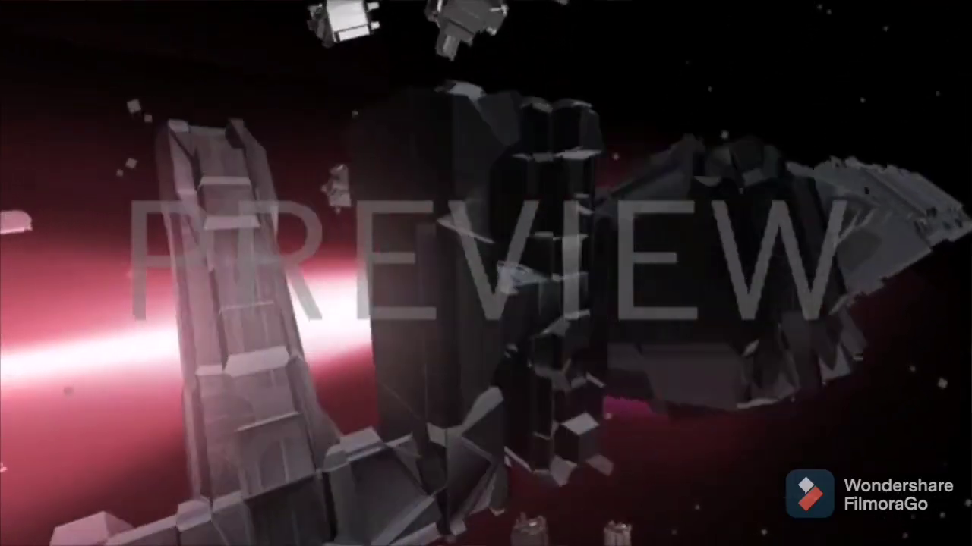